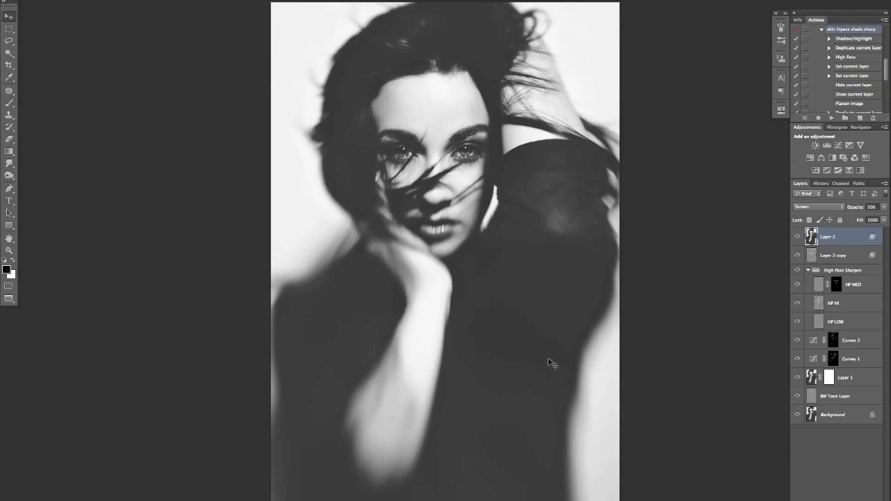
Step: Zoom and pan over the portrait's face and torso, then fit the whole image to the window
key(ctrl+plus)
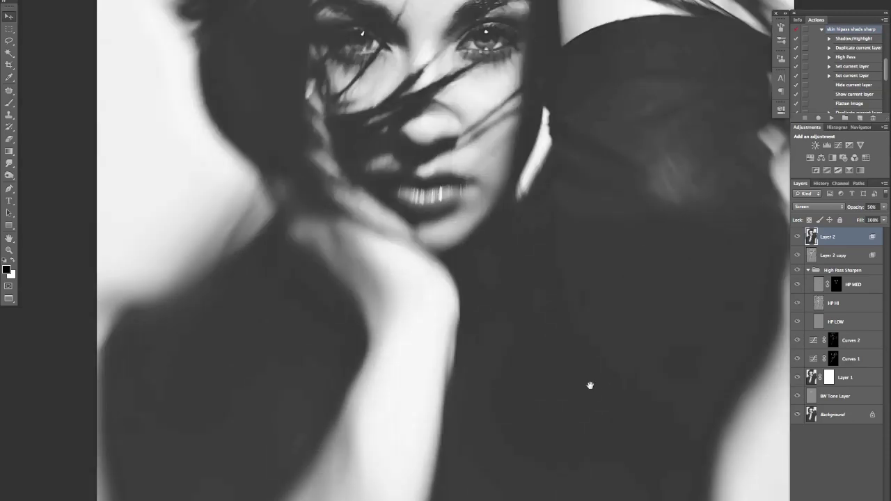
key(ctrl+plus)
drag(483, 268, 441, 221)
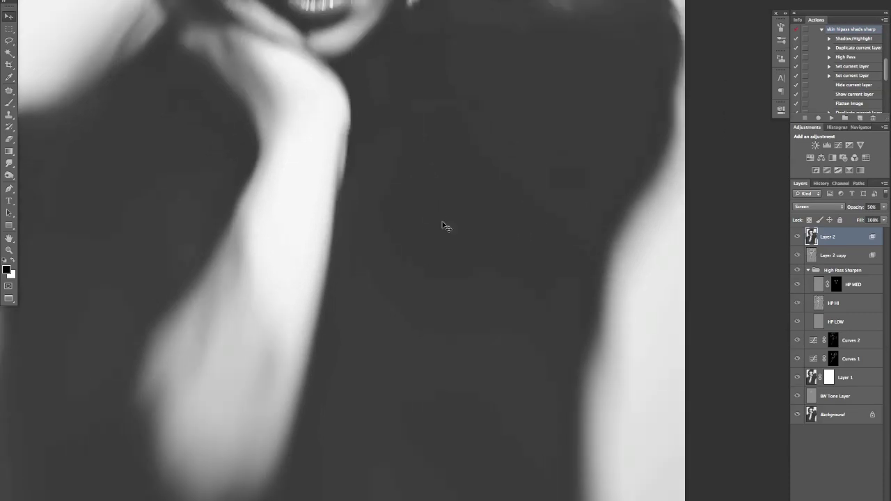
drag(442, 324, 399, 286)
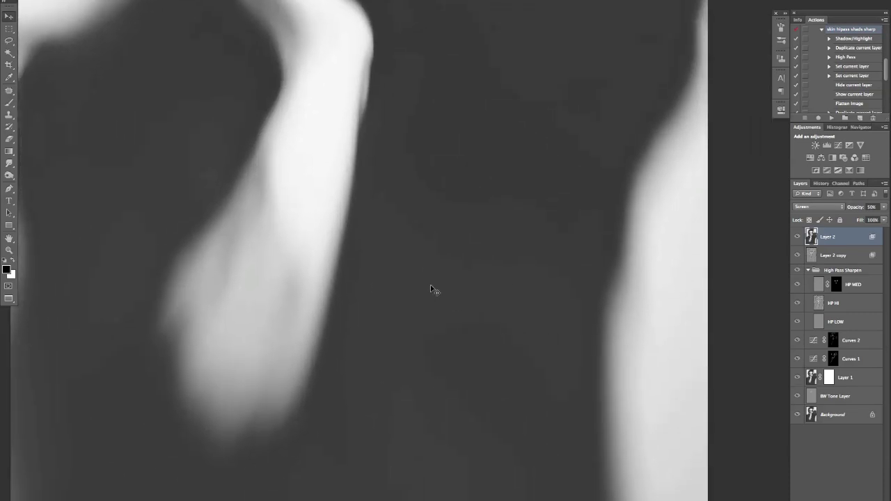
drag(493, 245, 440, 334)
scroll(439, 334, up, 5)
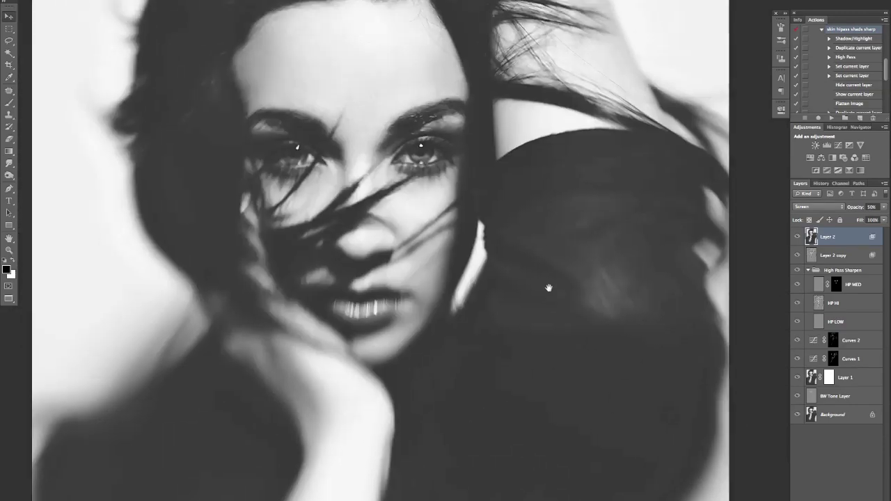
drag(548, 288, 537, 352)
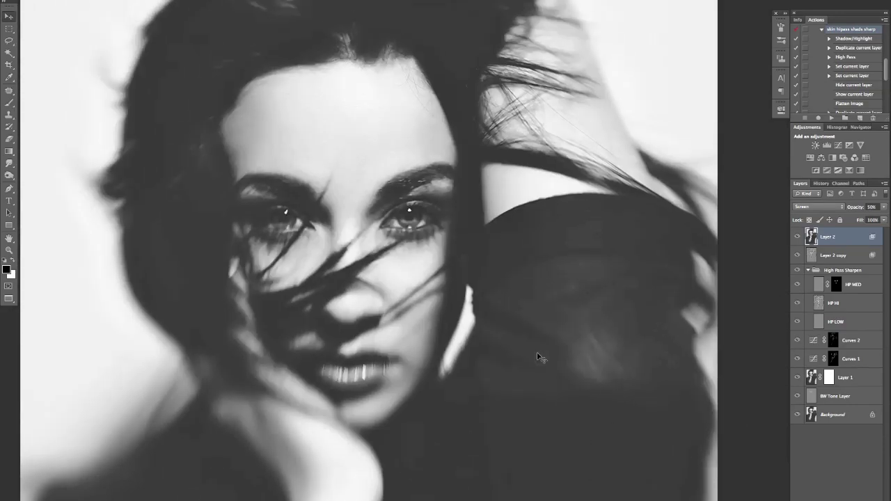
key(ctrl+0)
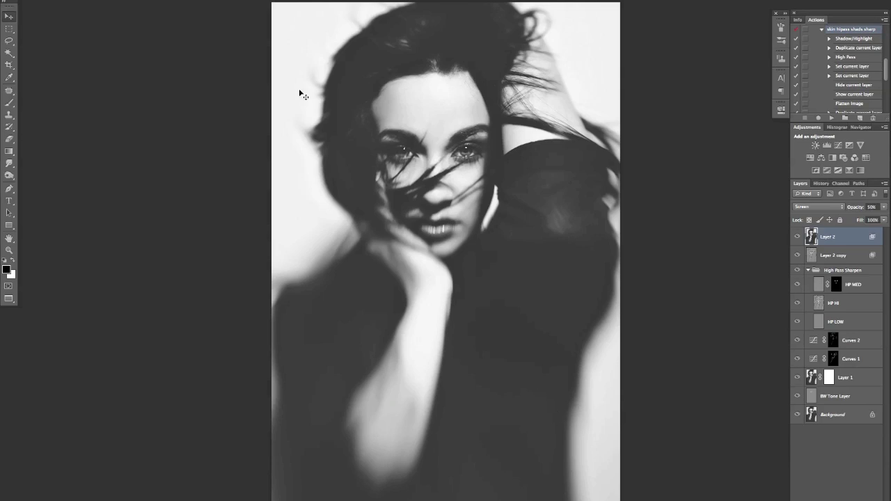
Step: Create Layer 3 in Soft Light mode, filled with Soft-Light-neutral 50% gray
click(149, 1)
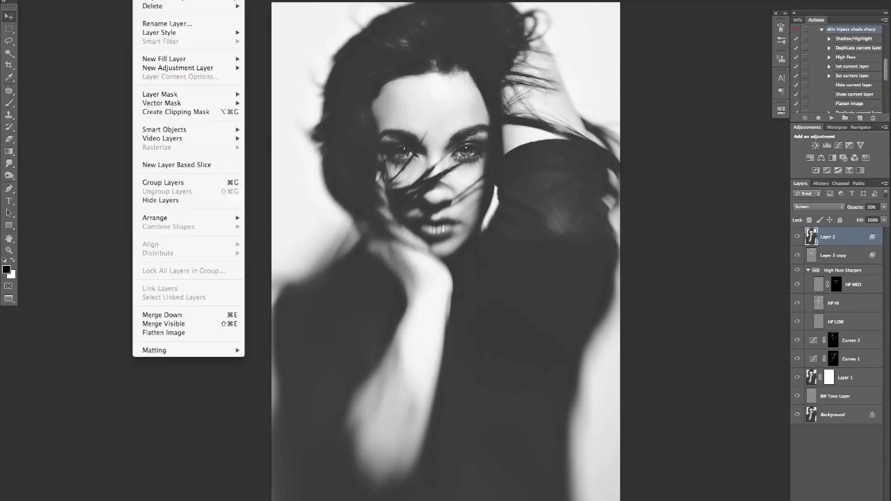
mouse_move(174, 0)
click(275, 0)
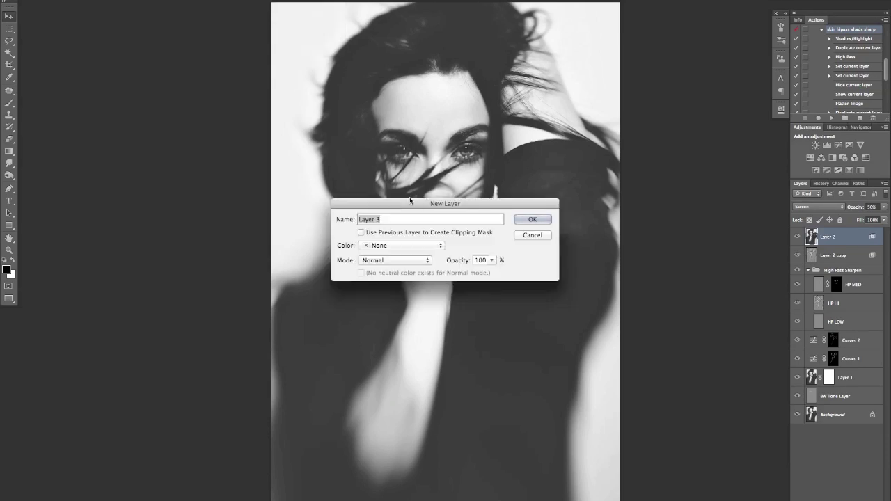
click(409, 262)
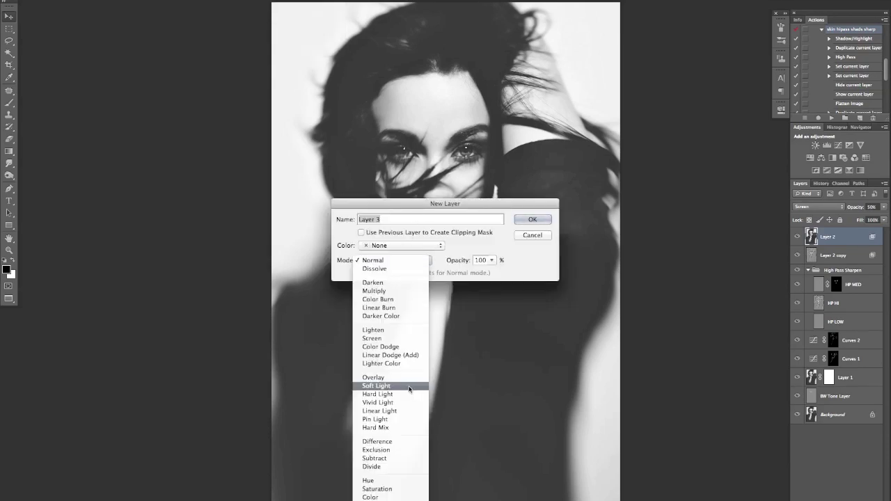
click(411, 389)
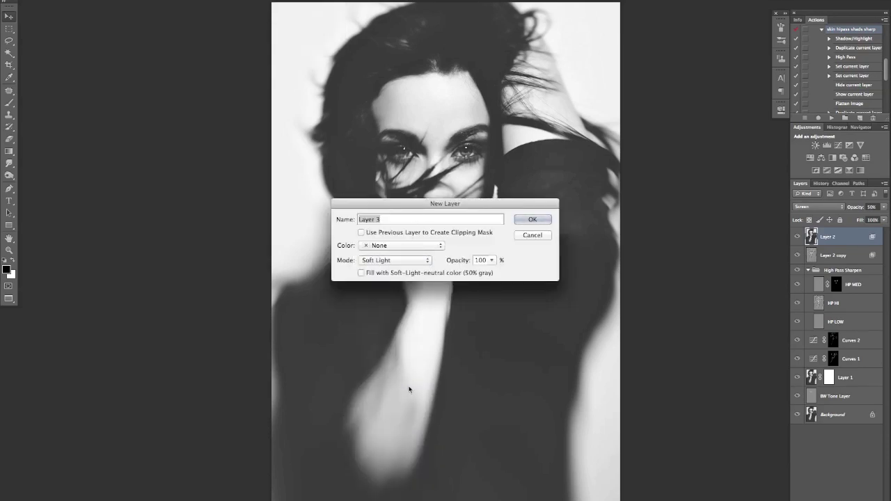
click(361, 273)
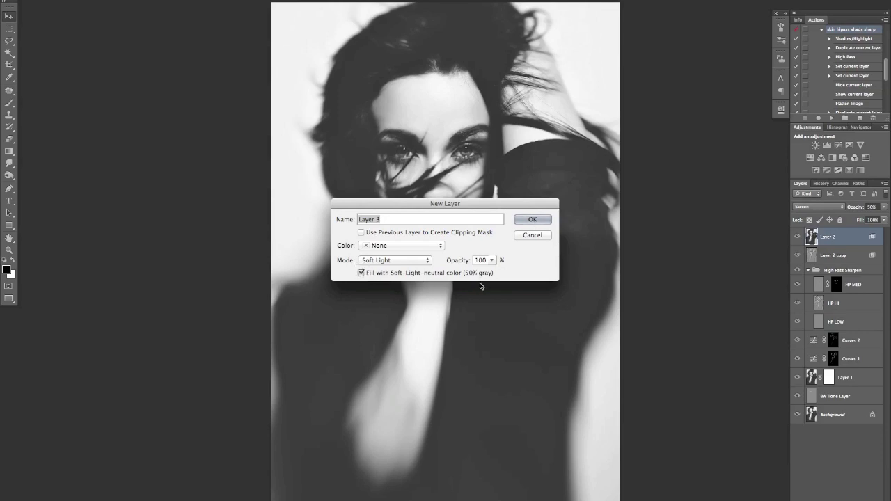
click(539, 218)
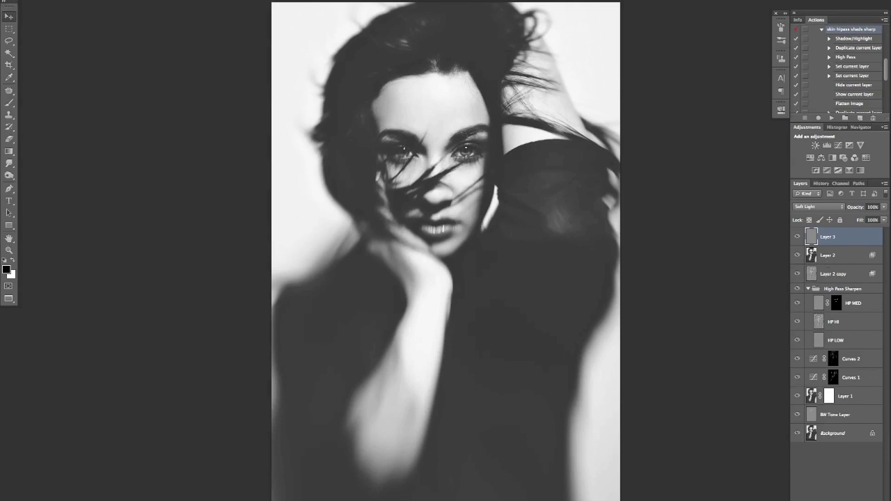
Step: Set up Add Noise on Layer 3 with amount 23.62, Gaussian and Monochromatic
click(222, 0)
mouse_move(252, 103)
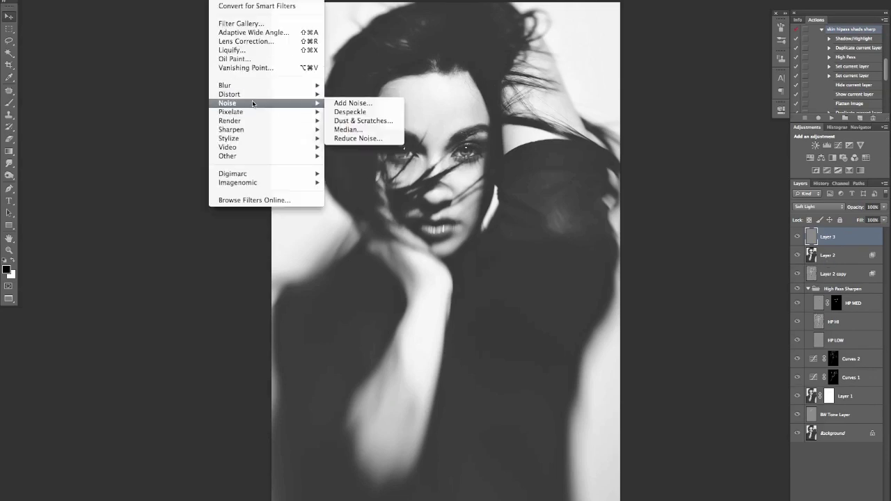
click(356, 104)
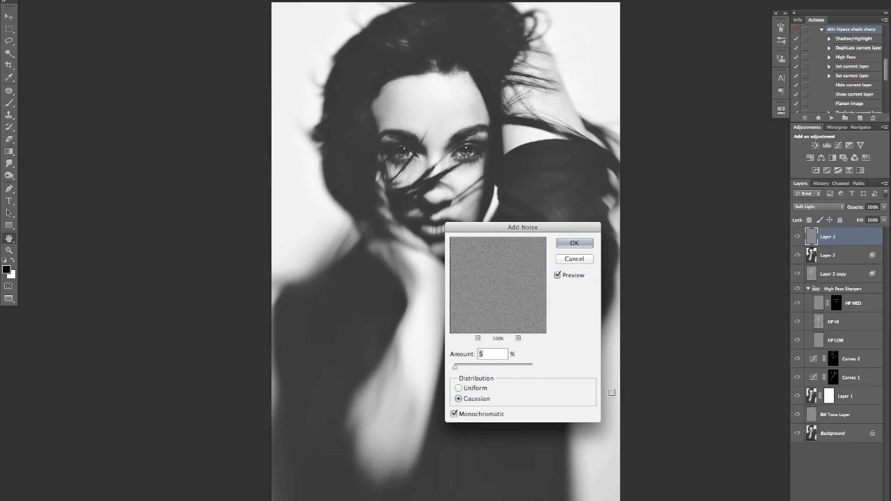
drag(455, 366, 456, 370)
Step: Apply the noise to Layer 3, then toggle the layer off and on to compare the grain
click(575, 244)
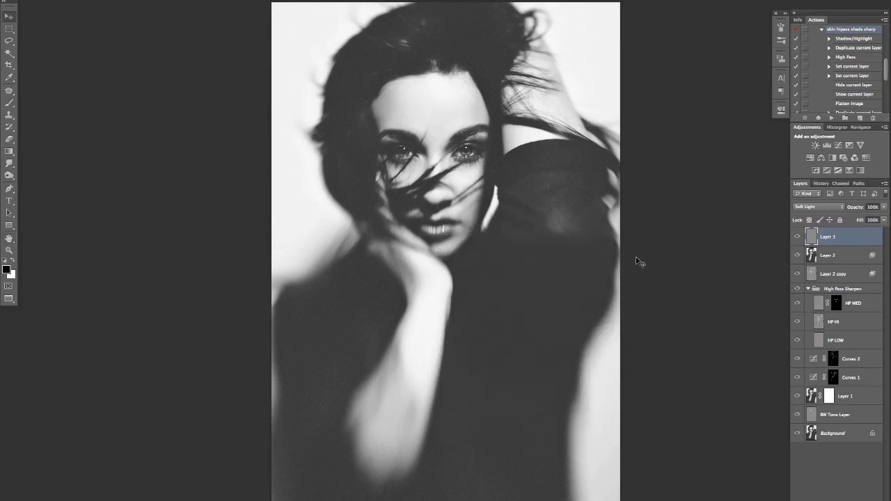
key(ctrl+plus)
key(ctrl+plus)
key(ctrl+plus)
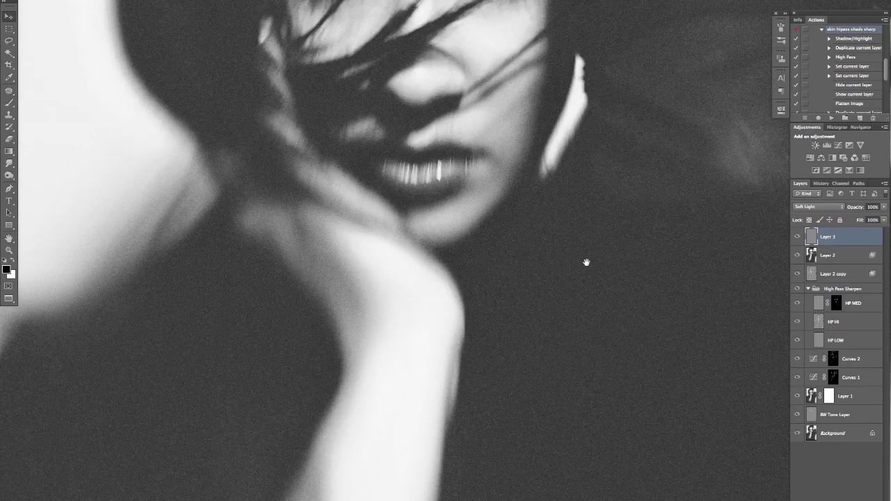
drag(586, 262, 568, 290)
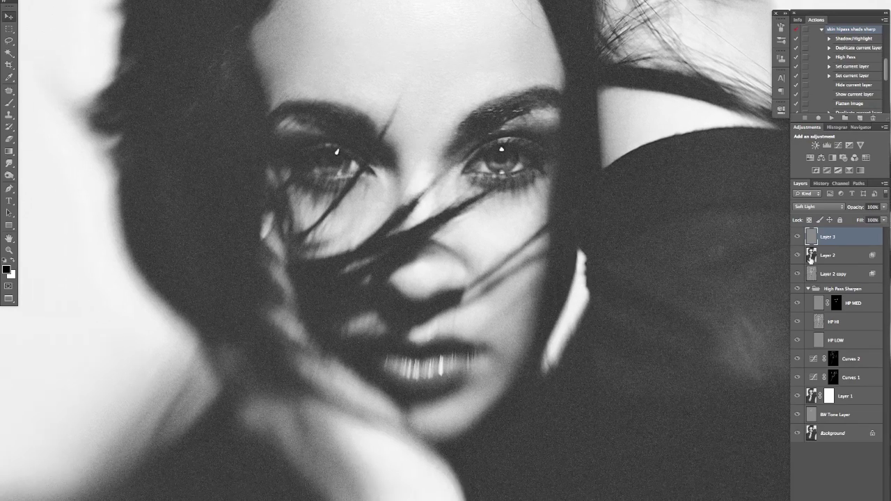
click(797, 236)
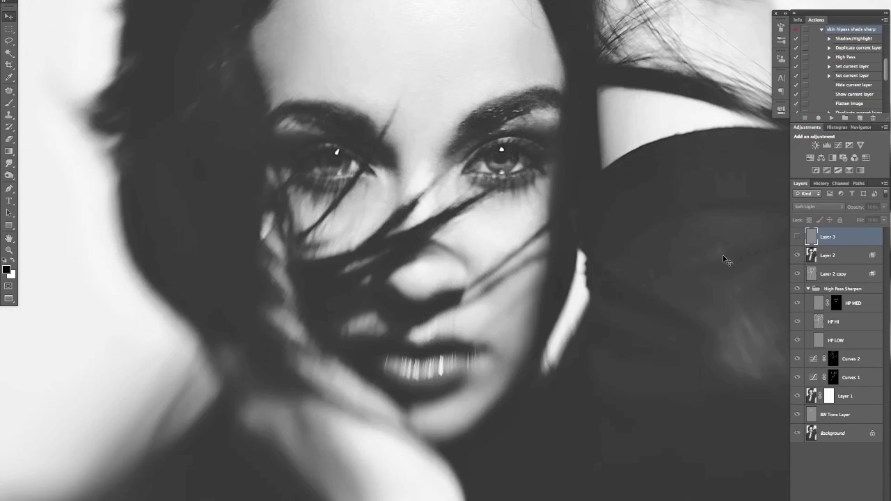
click(797, 237)
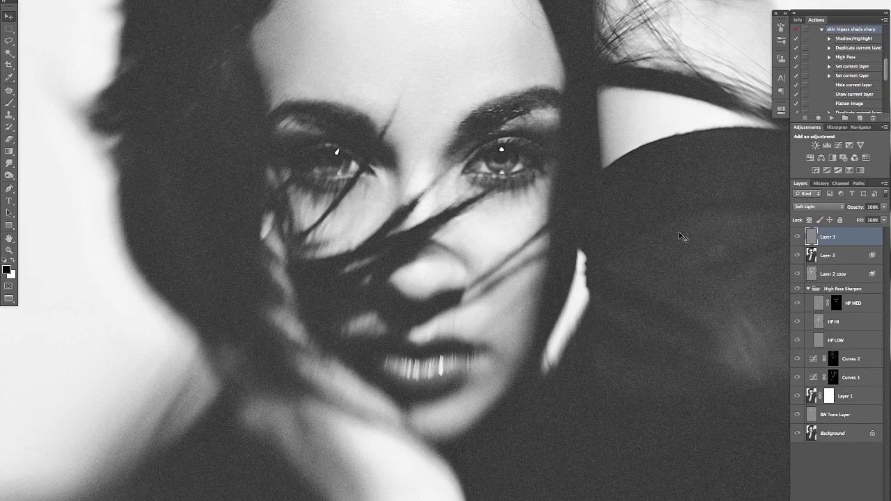
Step: Zoom closer on the face and cheek, toggling the grain layer off and on again to compare
key(ctrl+plus)
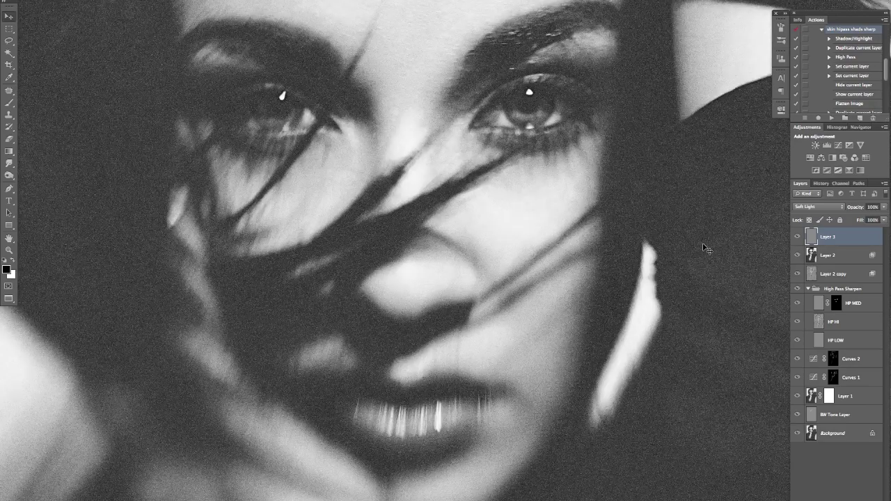
drag(706, 248, 537, 244)
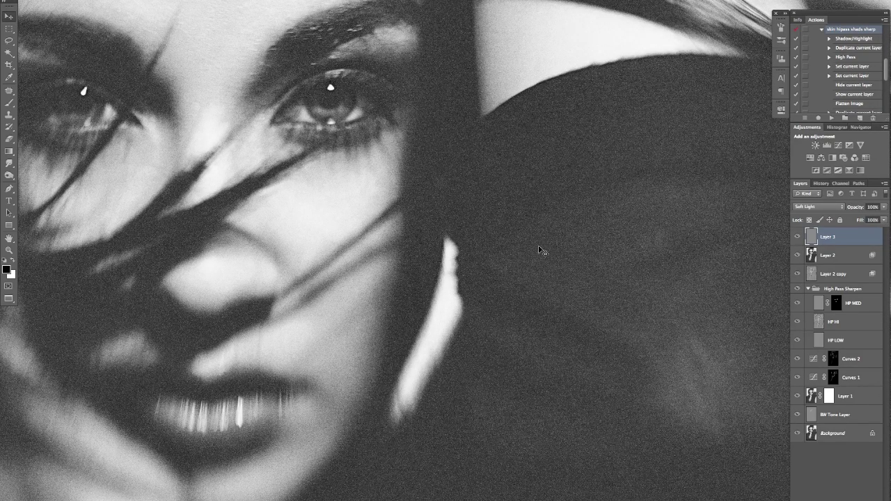
drag(550, 260, 543, 239)
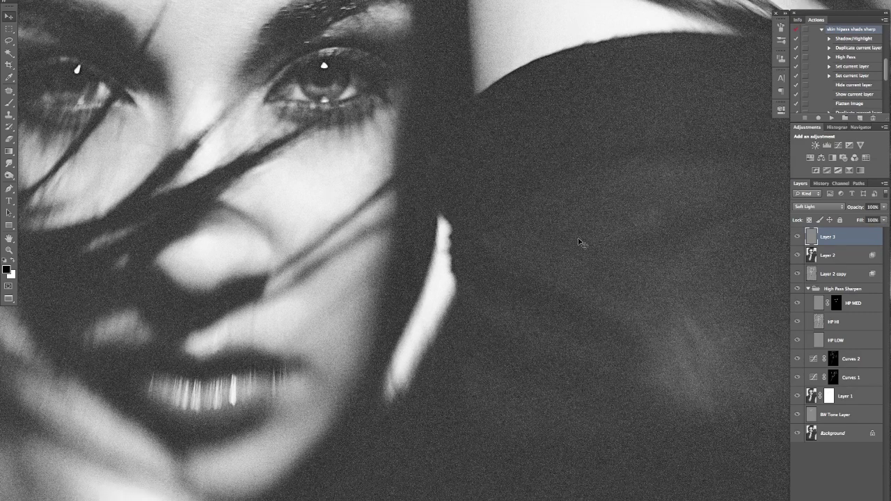
click(798, 238)
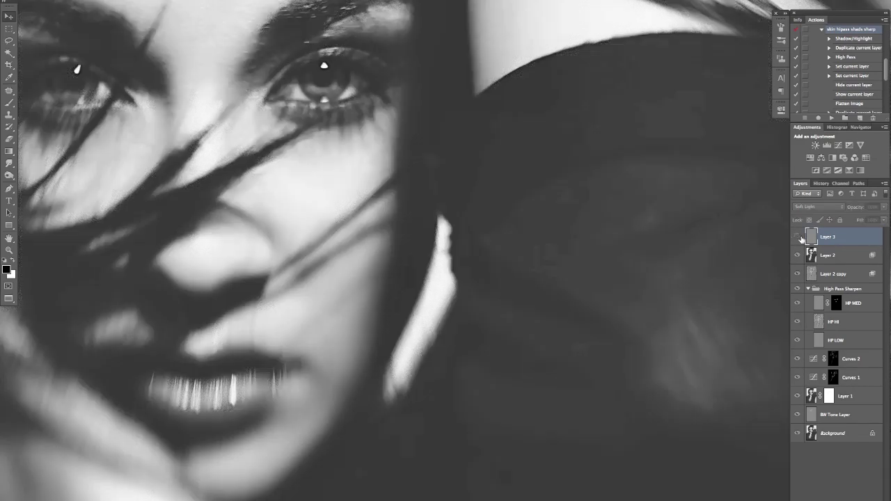
key(ctrl+minus)
key(ctrl+minus)
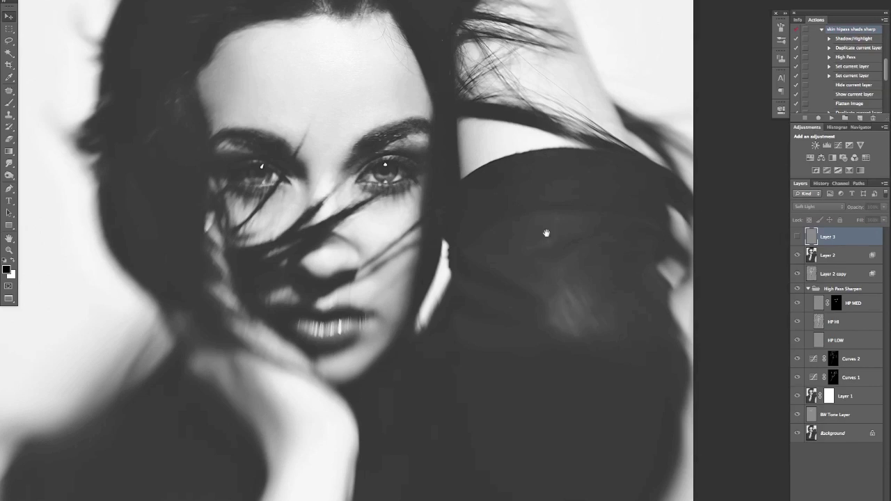
drag(547, 235, 618, 290)
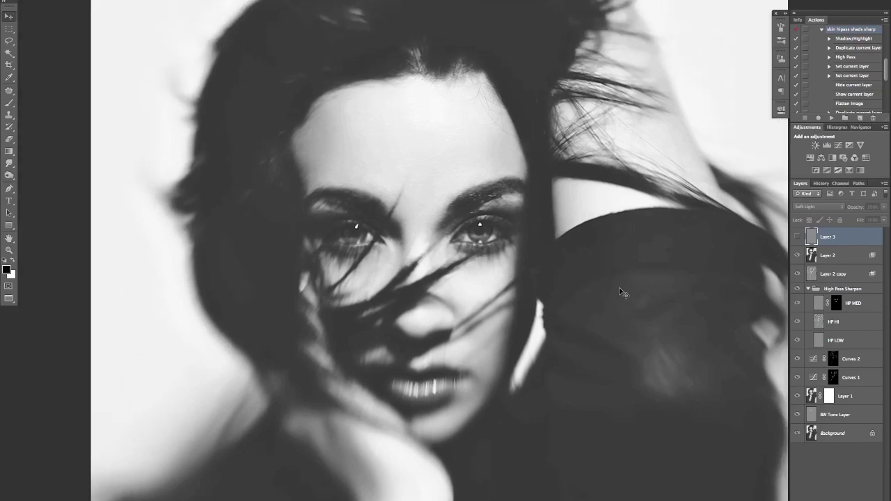
click(797, 238)
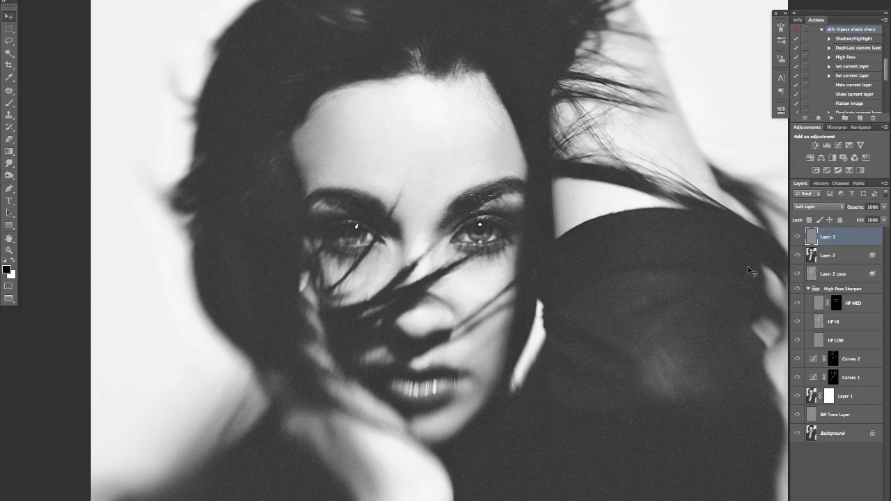
key(ctrl+plus)
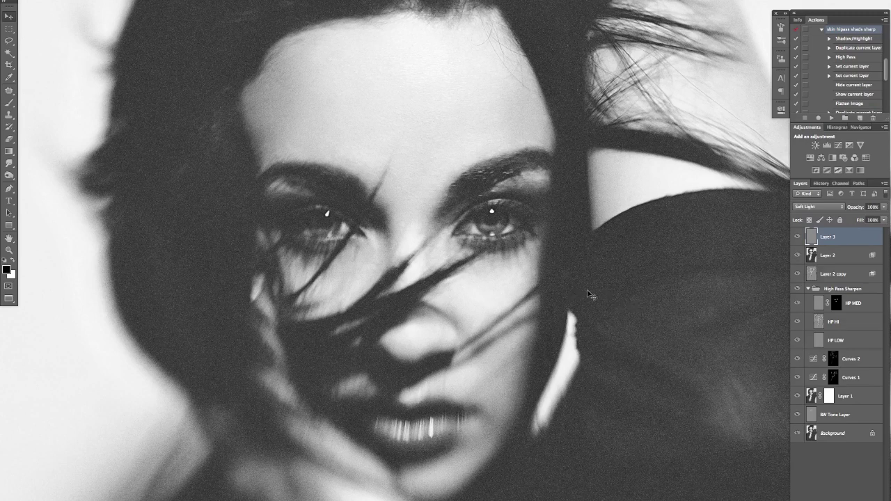
scroll(574, 292, right, 3)
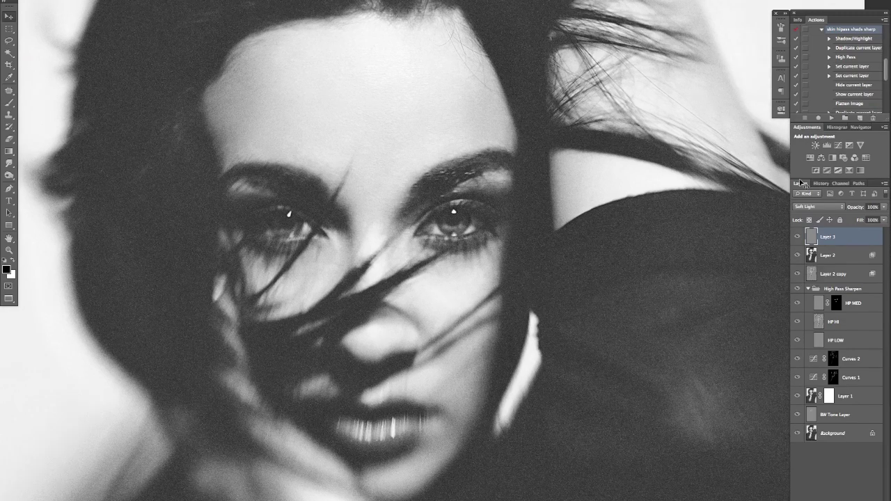
Step: Create History Snapshot 1 of the grainy portrait, then return to the Layers panel
click(819, 184)
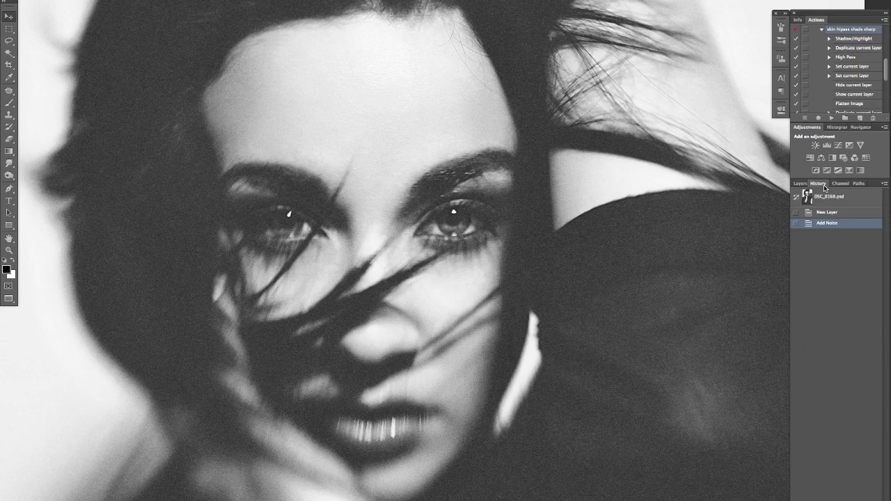
click(863, 497)
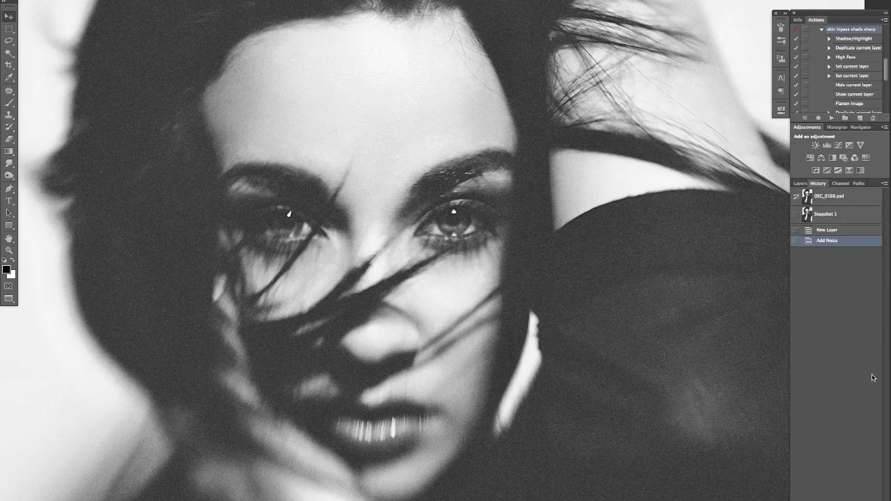
click(800, 183)
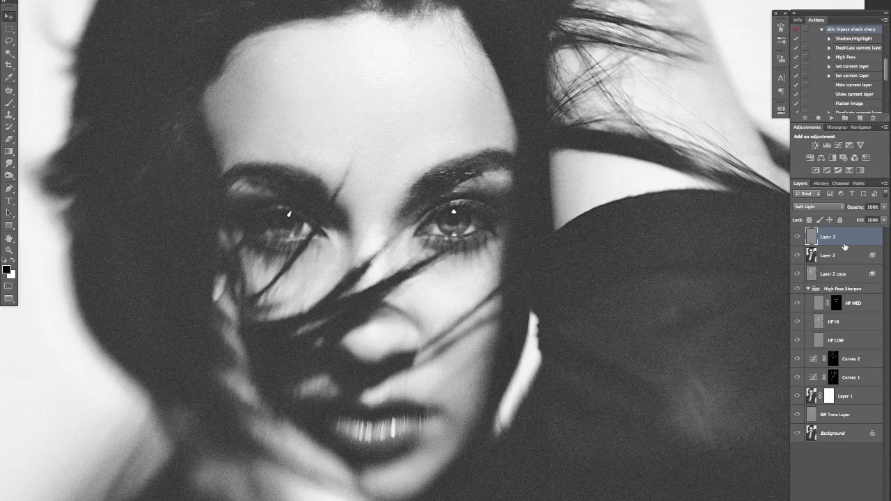
Step: Soften Layer 3's noise with a 0.9 px Gaussian Blur
click(221, 2)
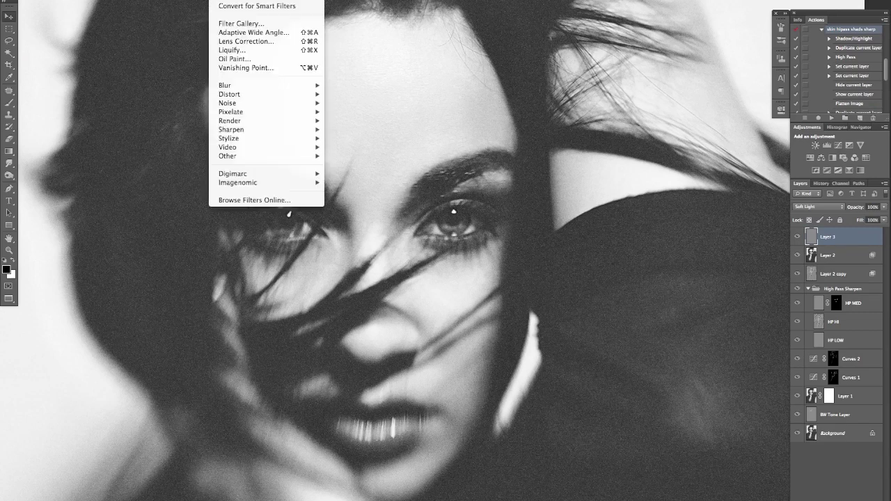
mouse_move(259, 82)
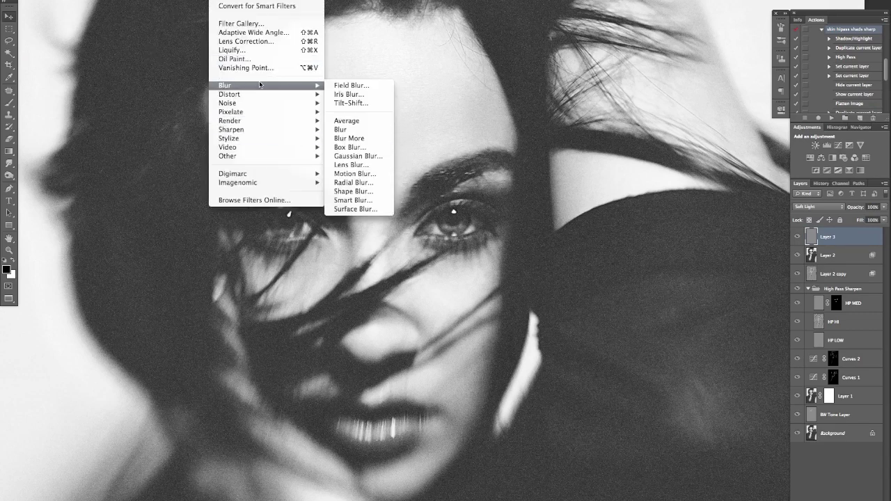
click(354, 157)
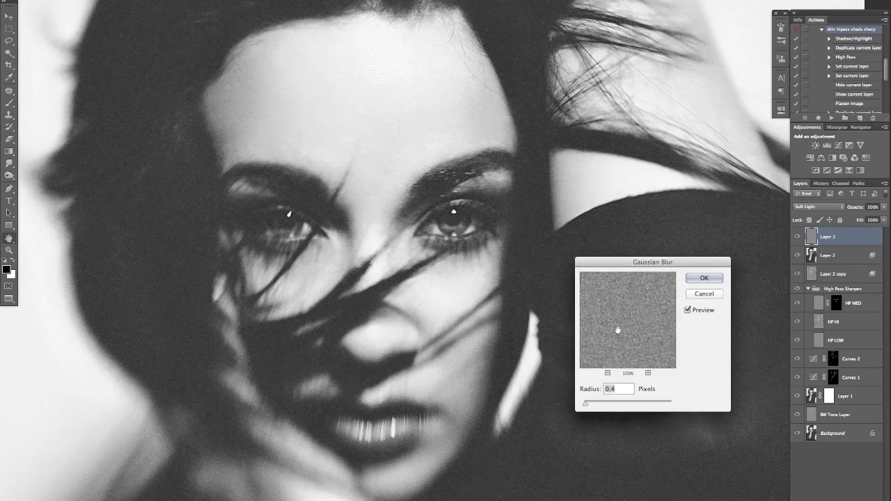
drag(585, 405, 586, 404)
drag(654, 267, 698, 321)
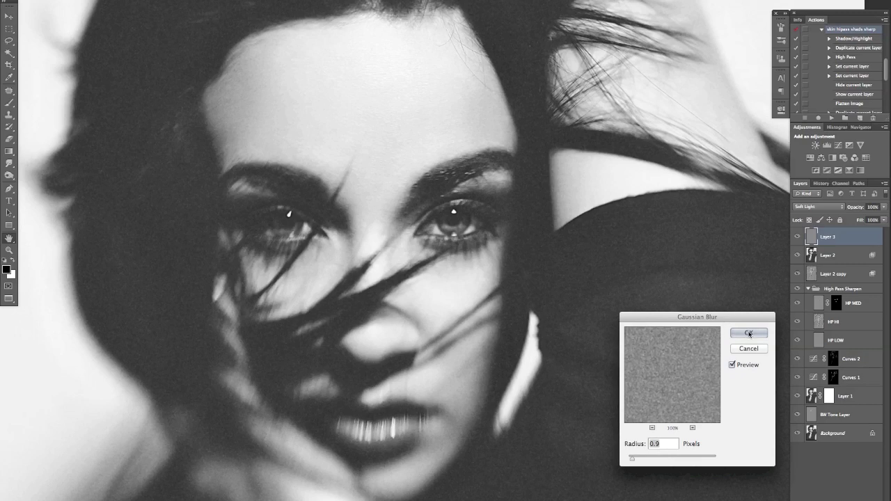
click(748, 334)
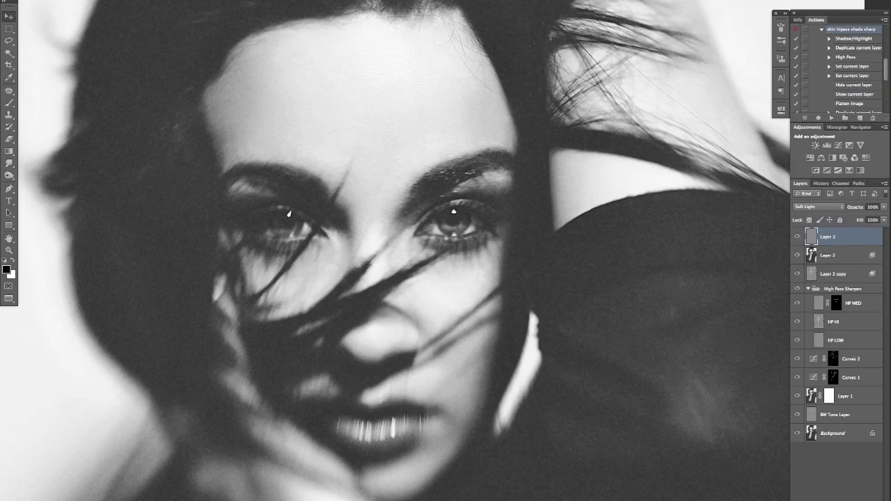
Step: Set up a new Soft Light layer with neutral gray fill
click(149, 0)
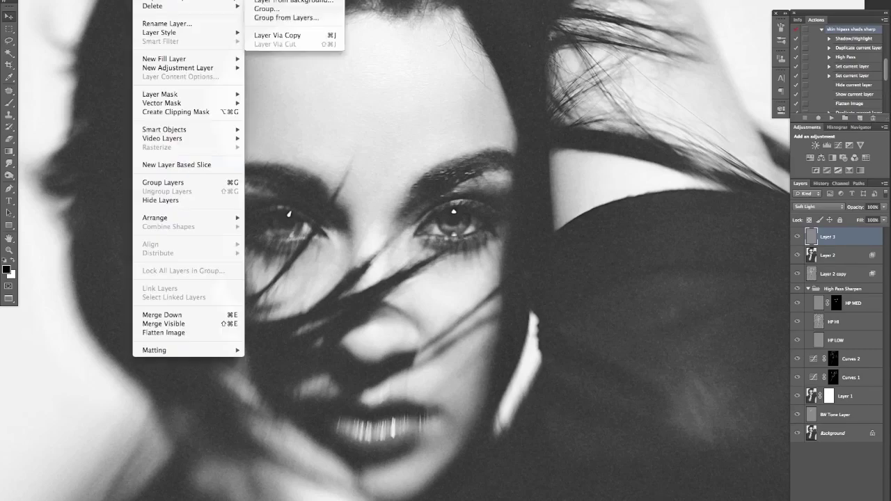
click(268, 0)
click(409, 260)
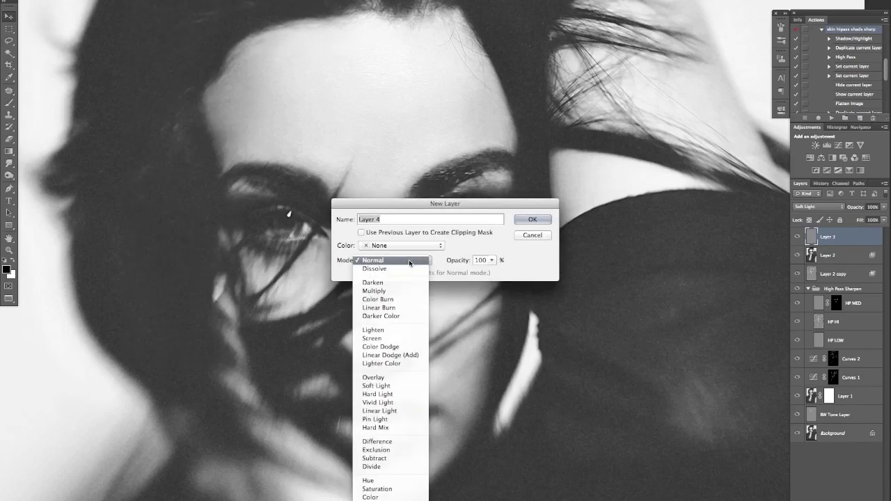
click(393, 386)
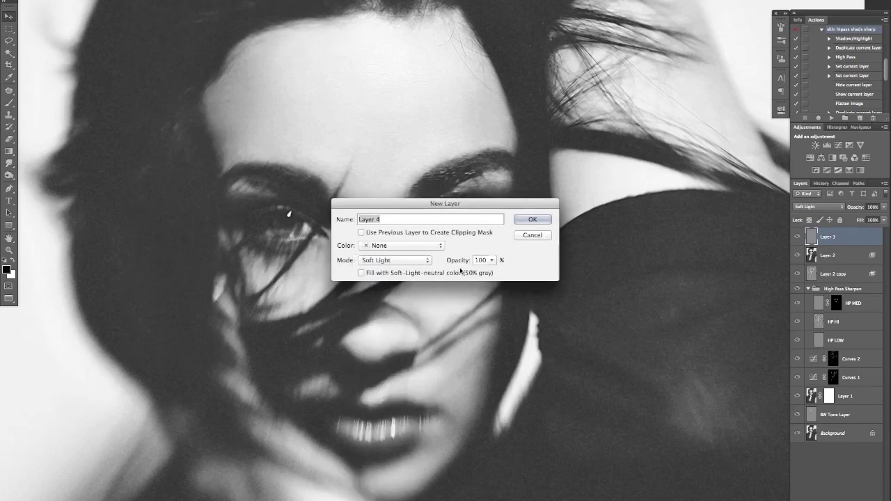
click(387, 275)
Step: Create Layer 4 and rename Layer 3 to 'coarse'
click(530, 220)
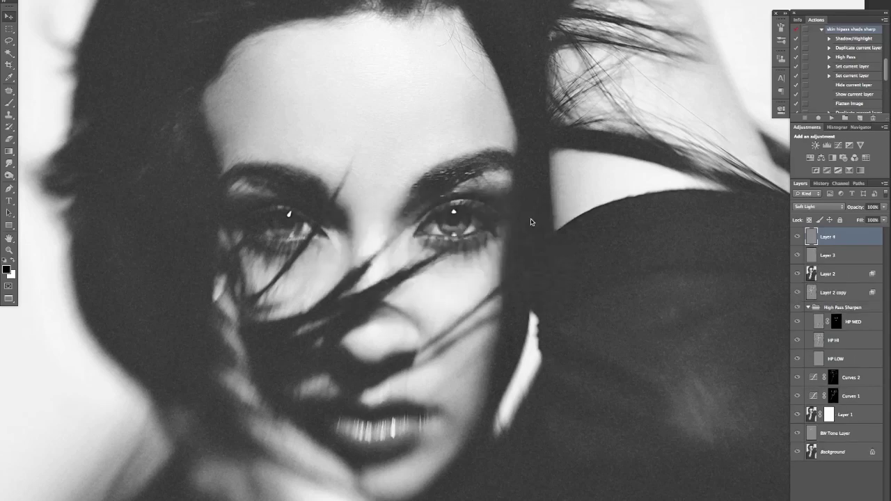
double_click(828, 256)
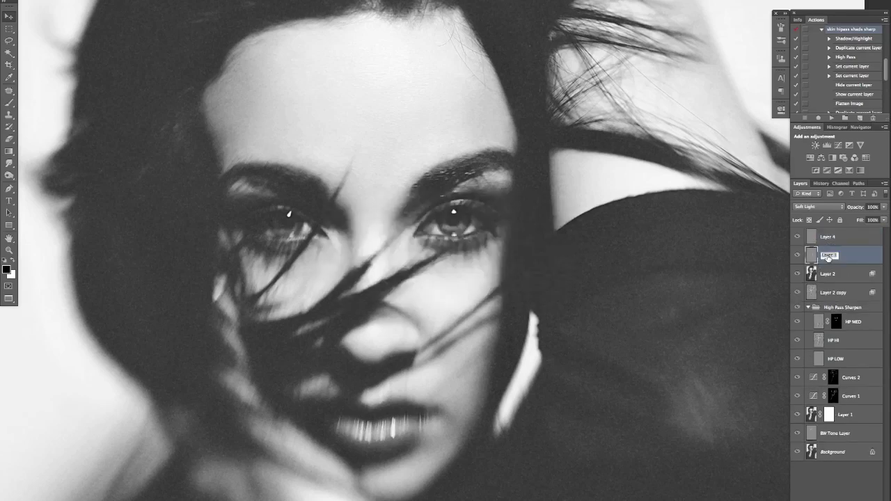
text(d)
key(Return)
Step: Rename Layer 4 to 'fine'
click(836, 237)
double_click(834, 237)
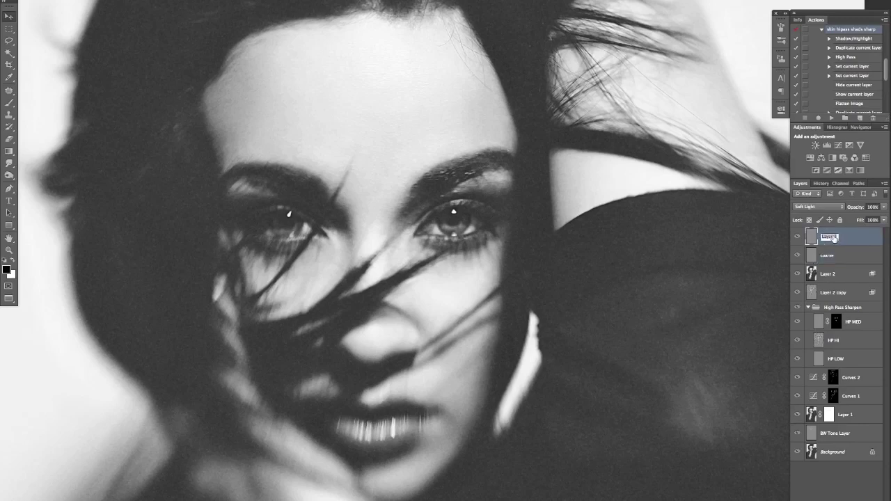
text(fine)
key(Return)
Step: Apply Gaussian monochromatic noise at 7.16% to the fine layer, then hide it to compare
click(213, 1)
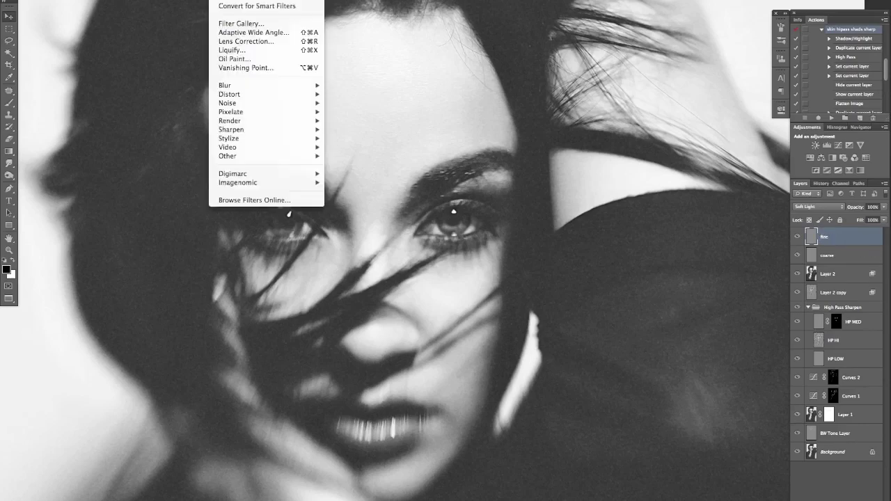
mouse_move(236, 104)
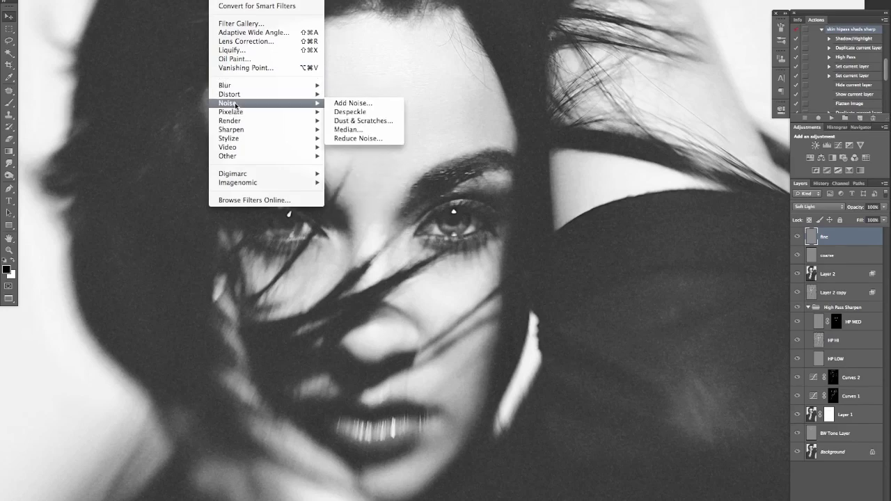
click(352, 104)
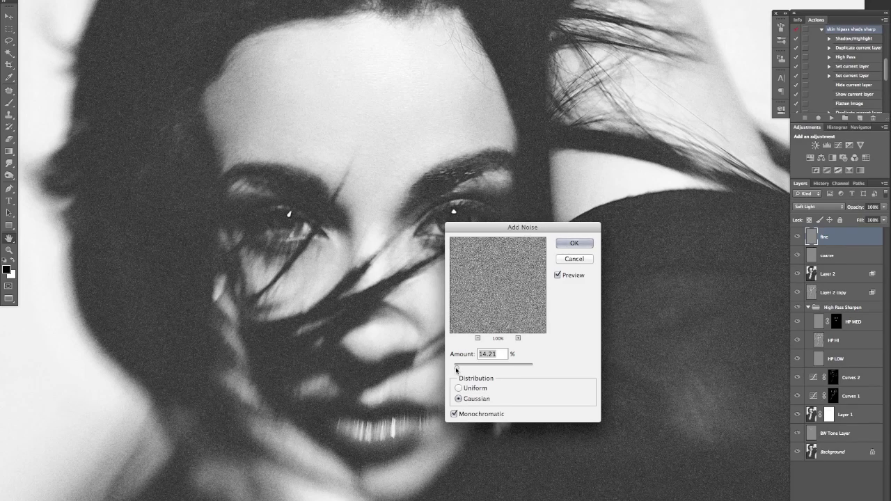
drag(457, 368, 455, 369)
drag(456, 368, 455, 369)
drag(455, 368, 456, 369)
click(574, 241)
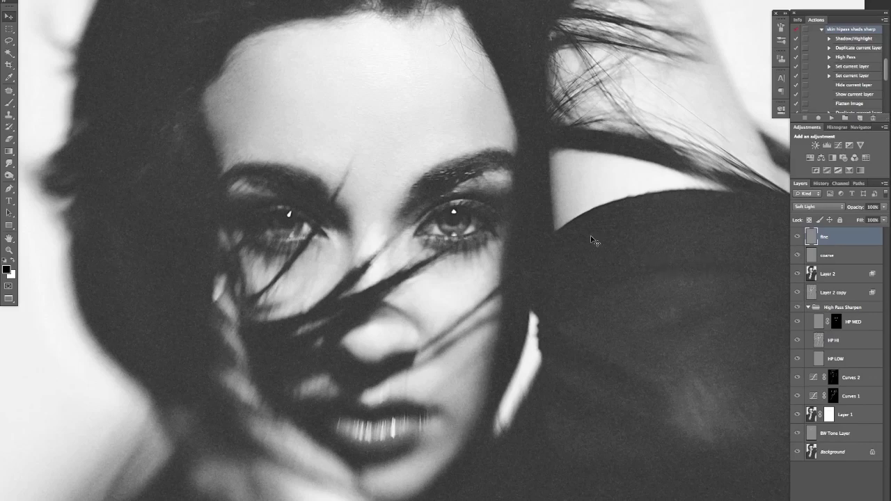
click(797, 237)
Step: Show the fine layer again and soften its noise with a 0.4 px Gaussian Blur
click(797, 236)
click(223, 0)
mouse_move(244, 86)
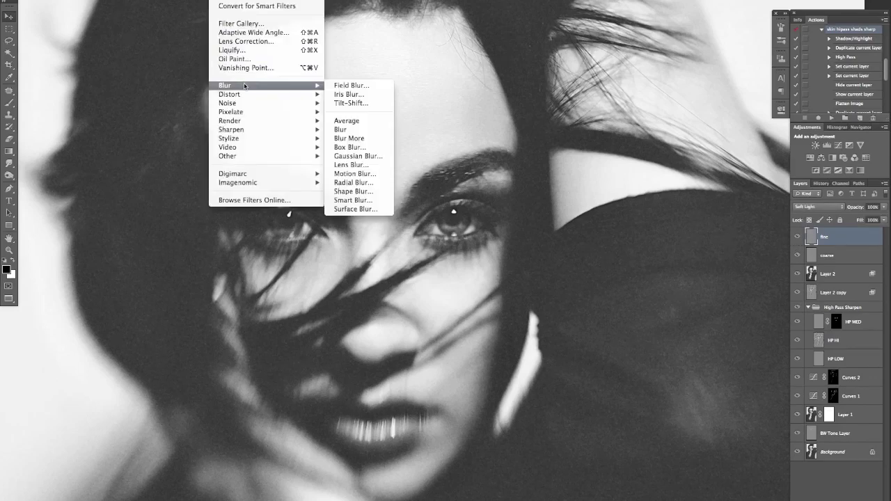
click(358, 156)
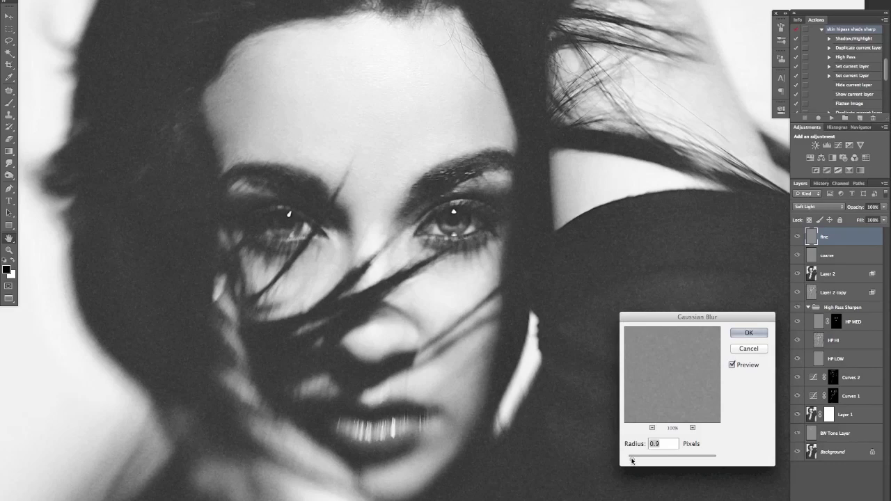
drag(631, 460, 630, 460)
click(745, 335)
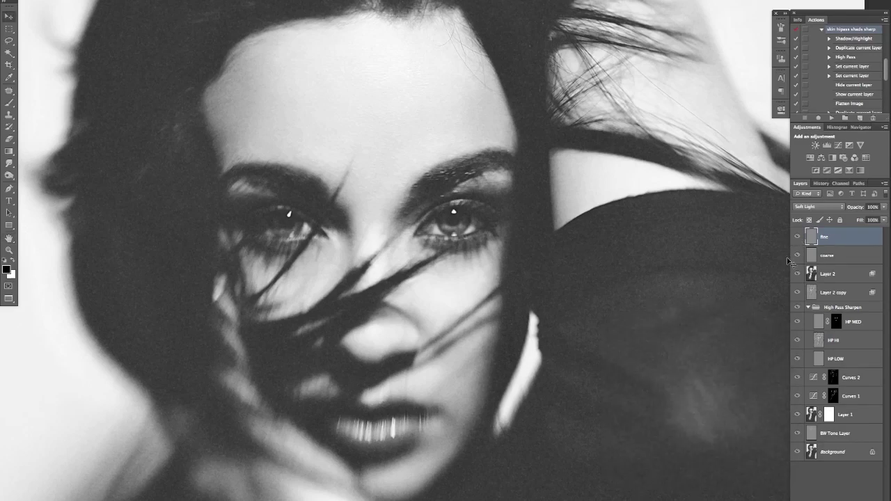
Step: Set the fine layer, then the coarse layer, to Overlay blend mode, and zoom out
click(828, 208)
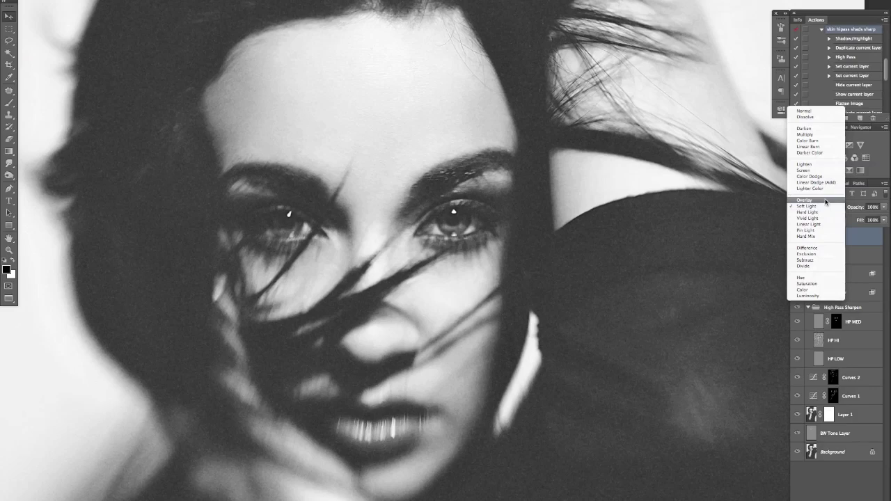
click(826, 204)
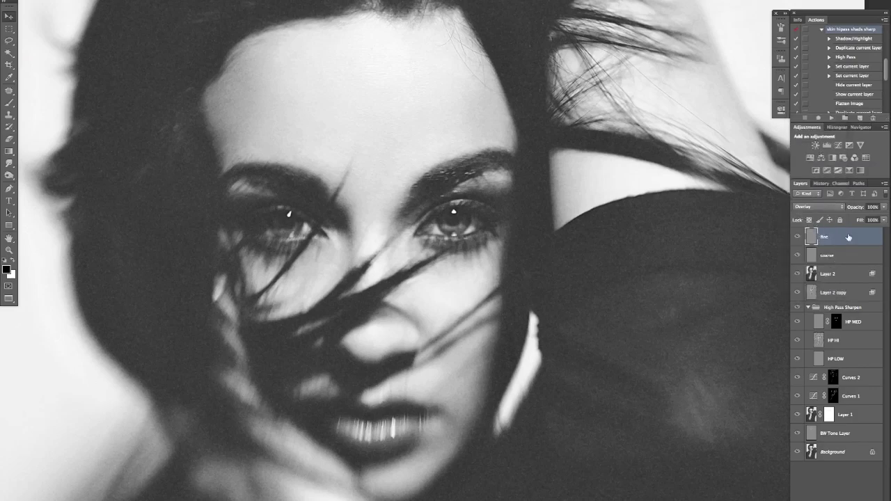
click(845, 257)
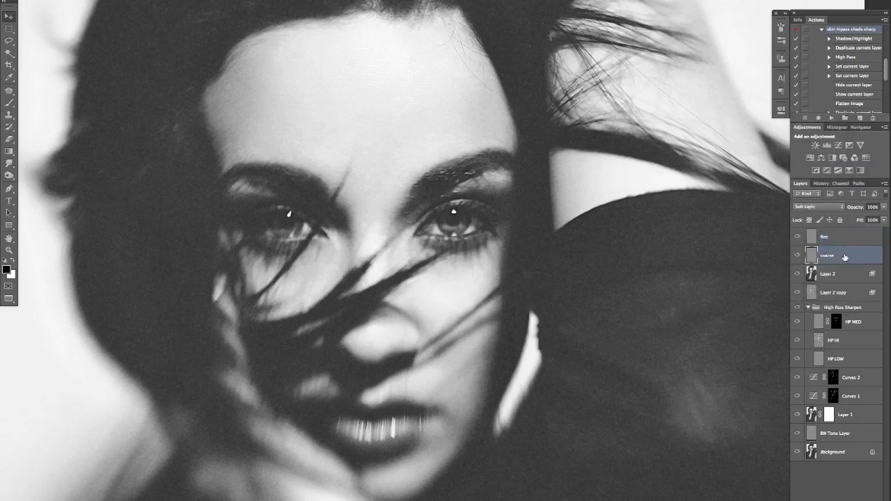
click(827, 206)
click(828, 206)
click(828, 206)
click(826, 200)
key(ctrl+minus)
key(ctrl+minus)
key(ctrl+minus)
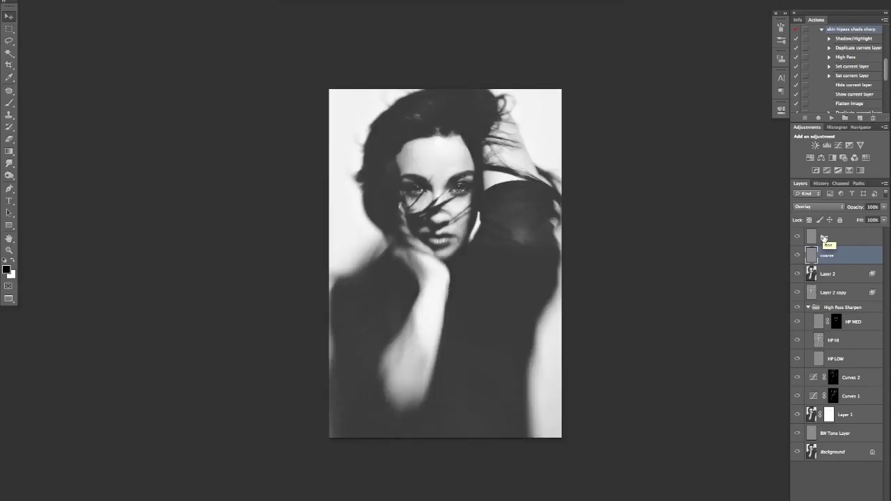
Step: Scale the coarse layer so its right, left, top and bottom edges extend just past the canvas
key(ctrl+plus)
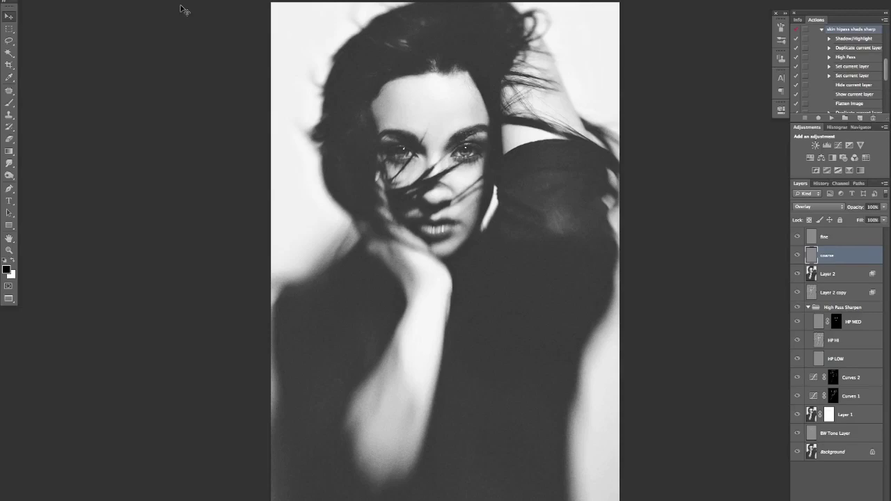
click(96, 0)
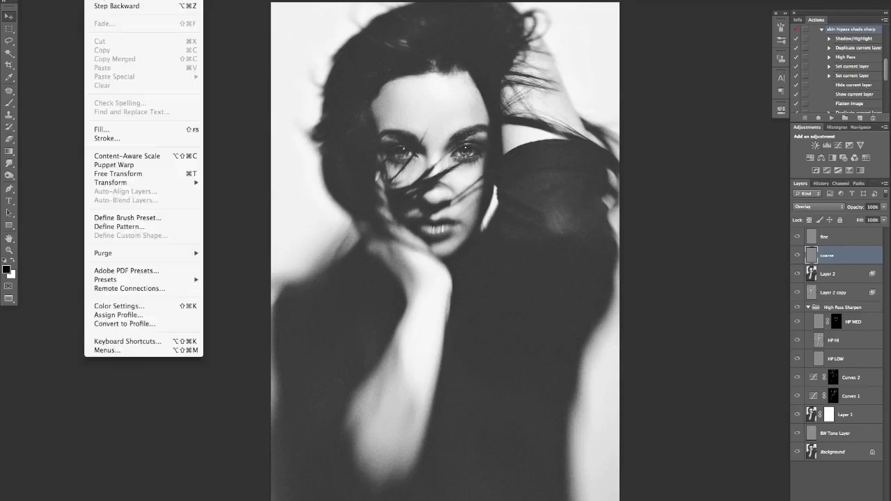
mouse_move(167, 185)
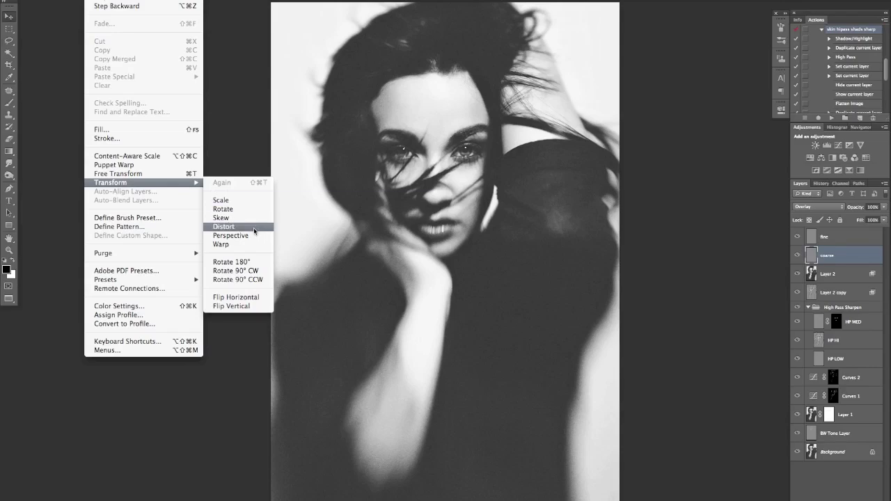
click(249, 200)
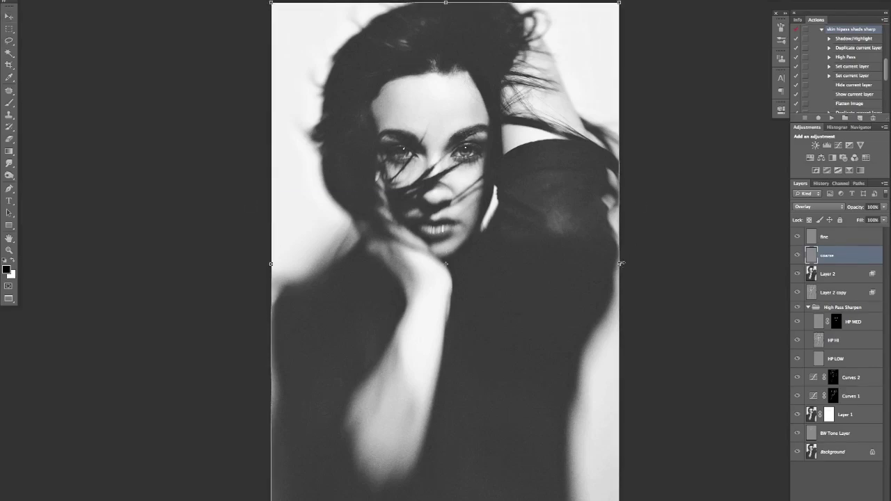
drag(620, 263, 623, 262)
mouse_move(272, 263)
mouse_down()
mouse_move(229, 269)
mouse_move(258, 271)
mouse_up()
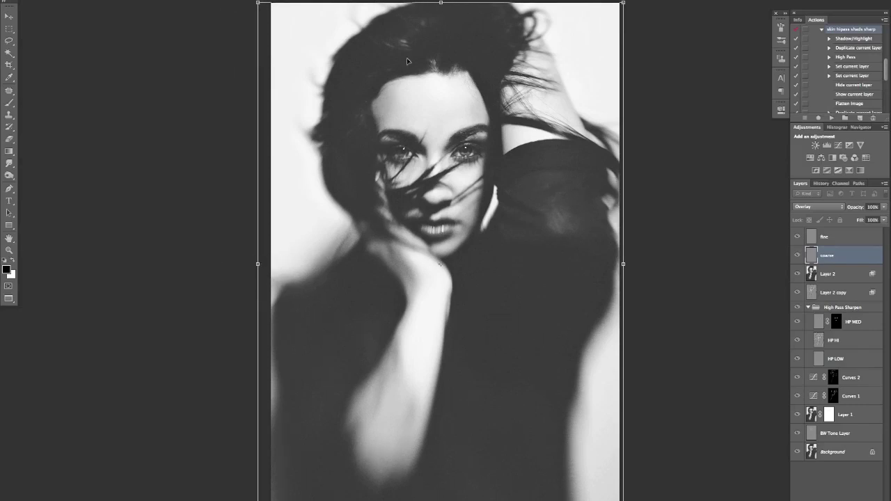
drag(421, 55, 417, 161)
drag(437, 83, 436, 74)
scroll(443, 170, down, 5)
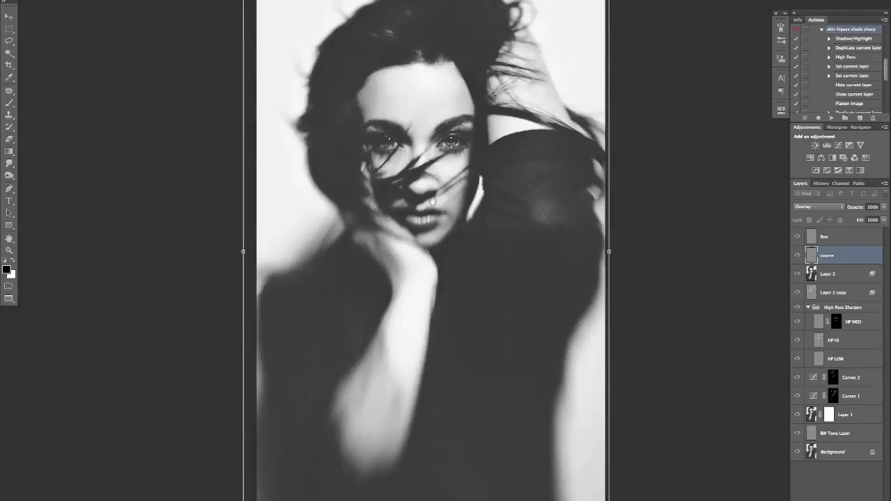
drag(432, 429, 433, 431)
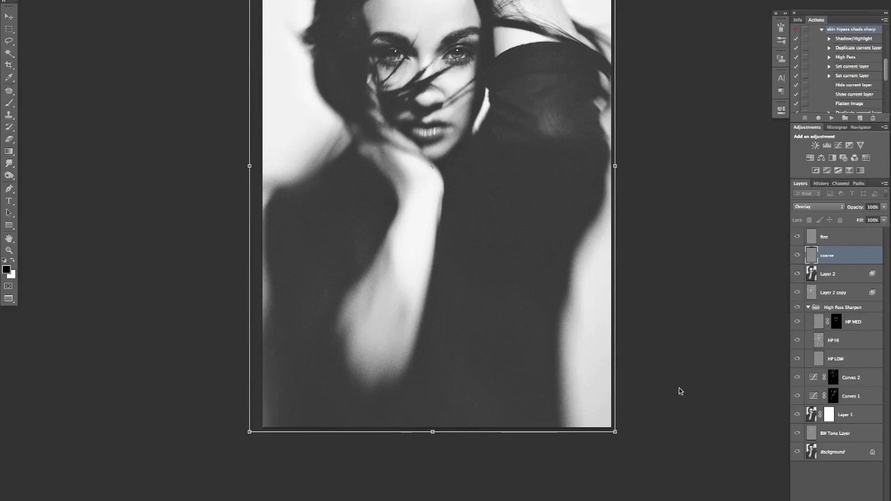
key(Return)
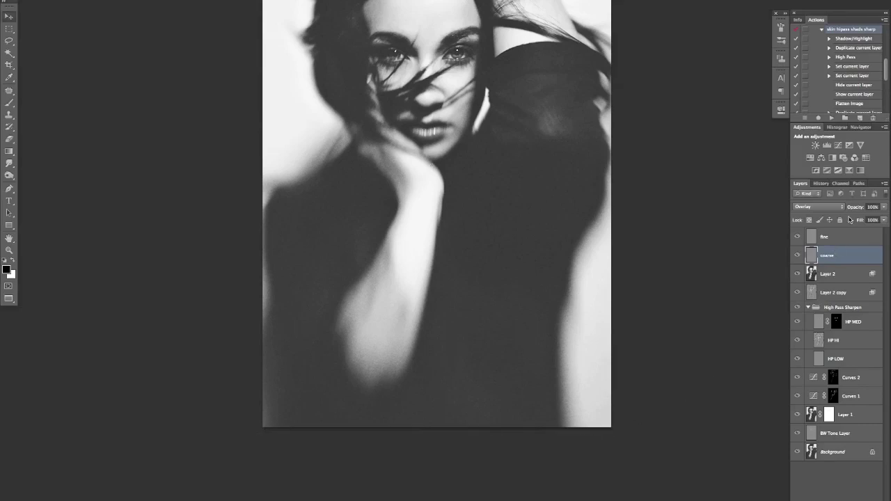
Step: Scale the fine grain layer wider so it extends slightly past the left and right canvas edges
click(841, 240)
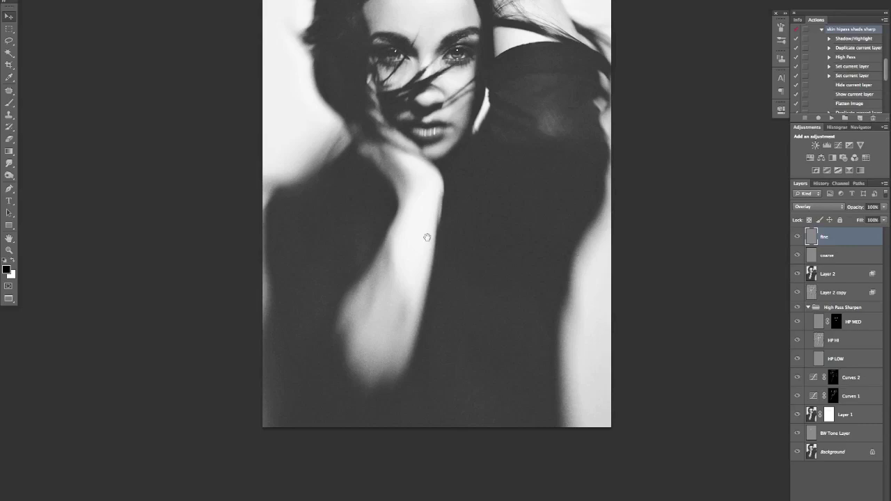
drag(427, 238, 434, 332)
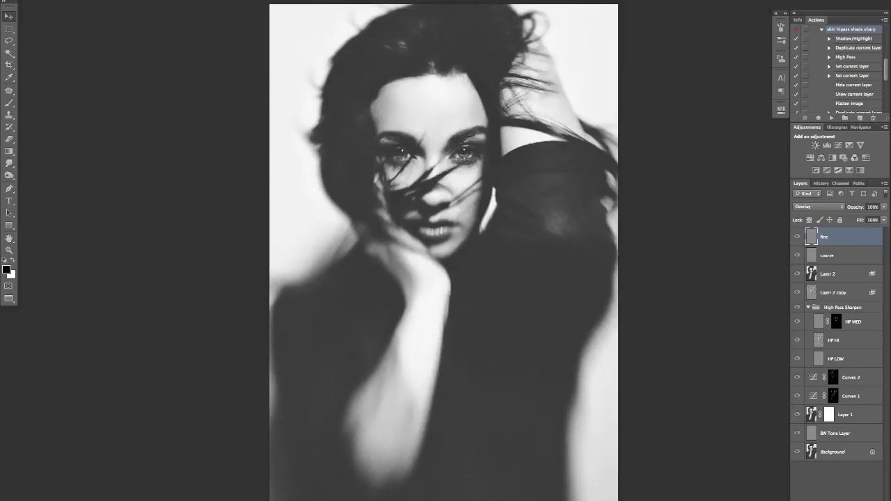
click(122, 0)
mouse_move(97, 0)
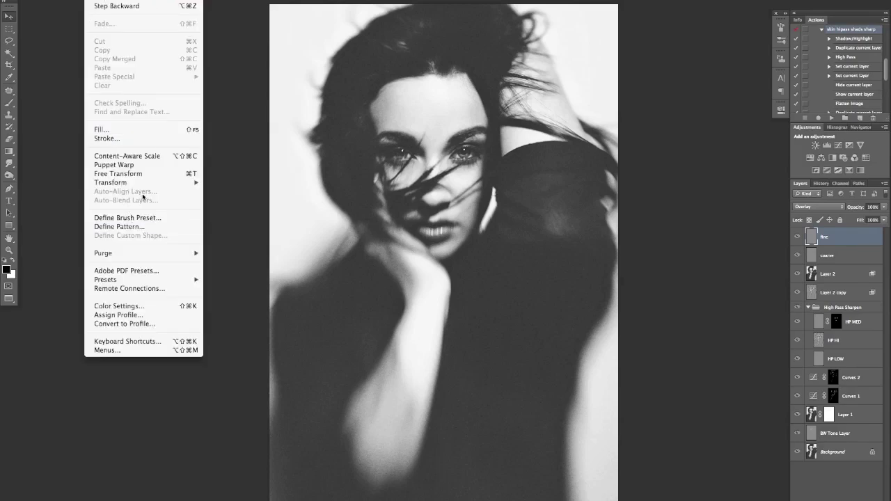
mouse_move(154, 183)
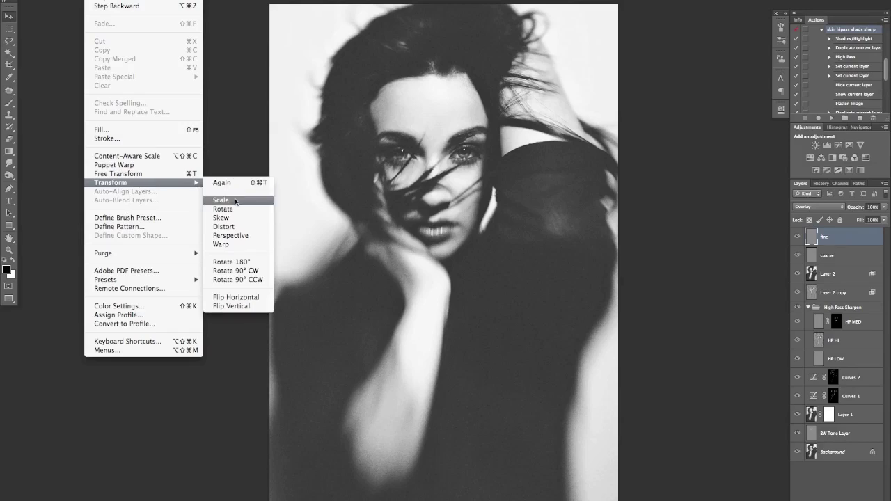
click(222, 201)
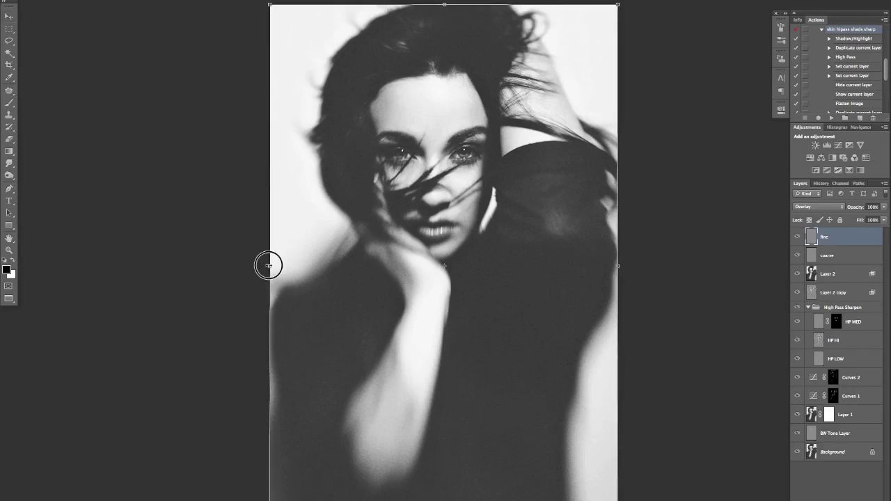
drag(269, 265, 264, 265)
drag(618, 265, 626, 265)
scroll(517, 83, up, 3)
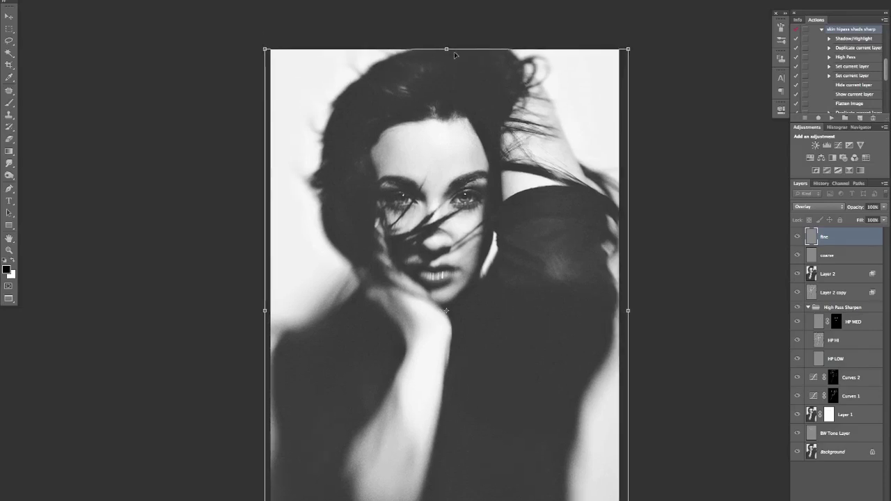
scroll(445, 278, down, 10)
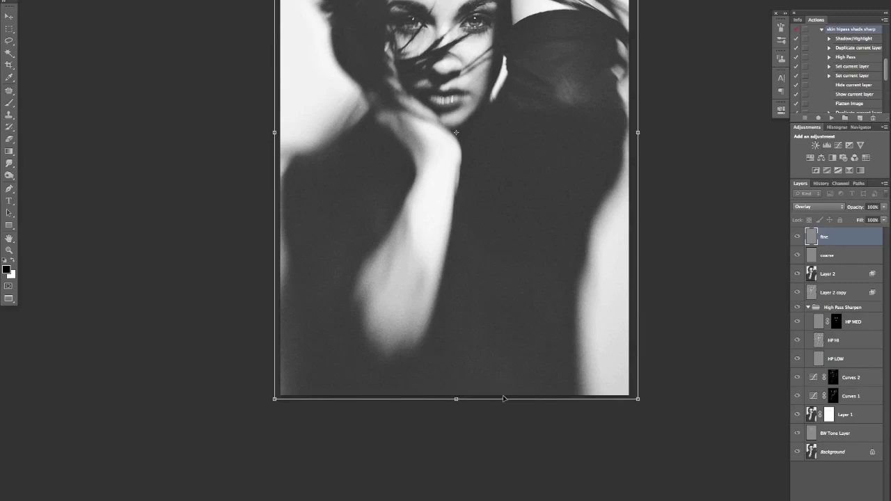
key(Return)
scroll(501, 336, up, 8)
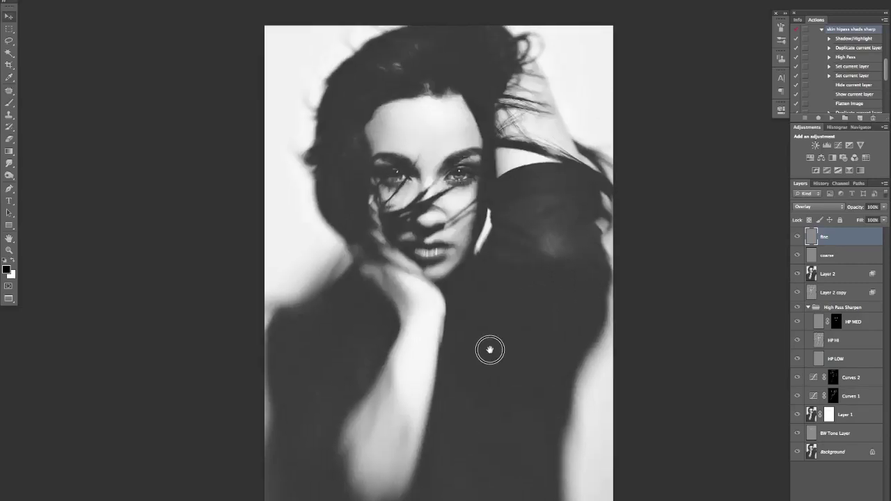
Step: Zoom in on the face and lower the coarse grain layer's opacity to 52%
scroll(490, 342, up, 5)
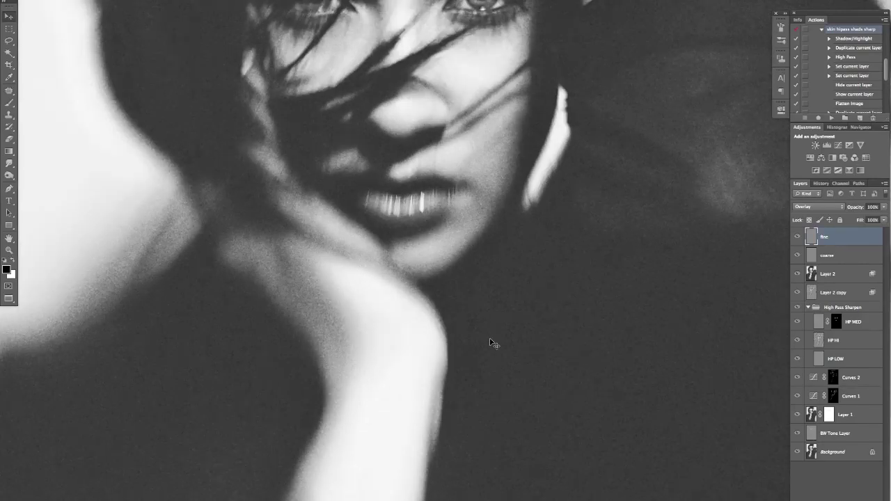
scroll(480, 314, up, 6)
scroll(515, 316, up, 3)
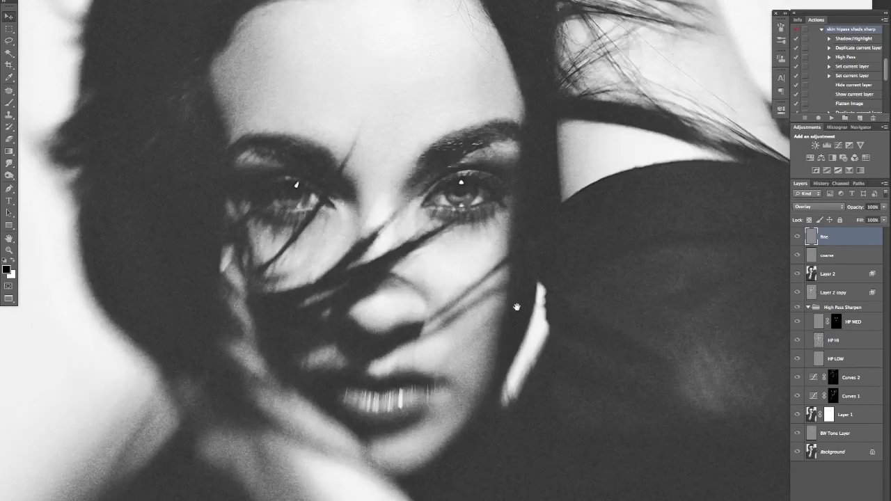
scroll(539, 318, up, 3)
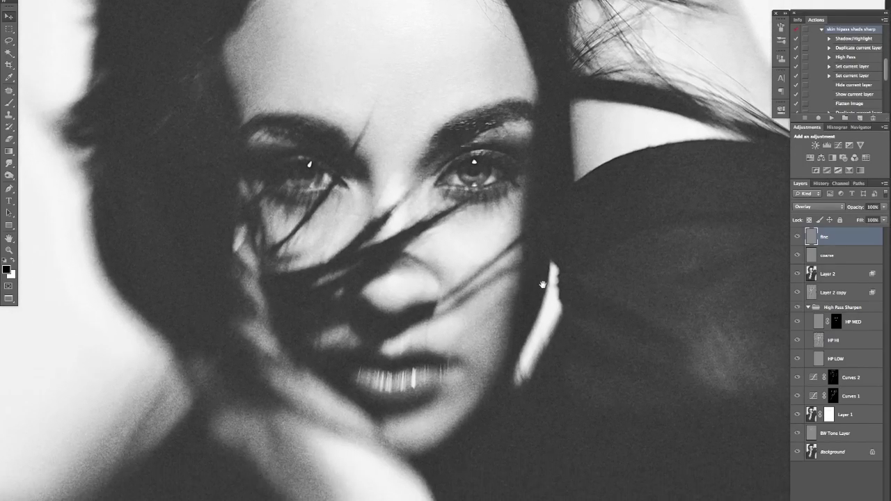
click(868, 255)
drag(857, 210, 824, 212)
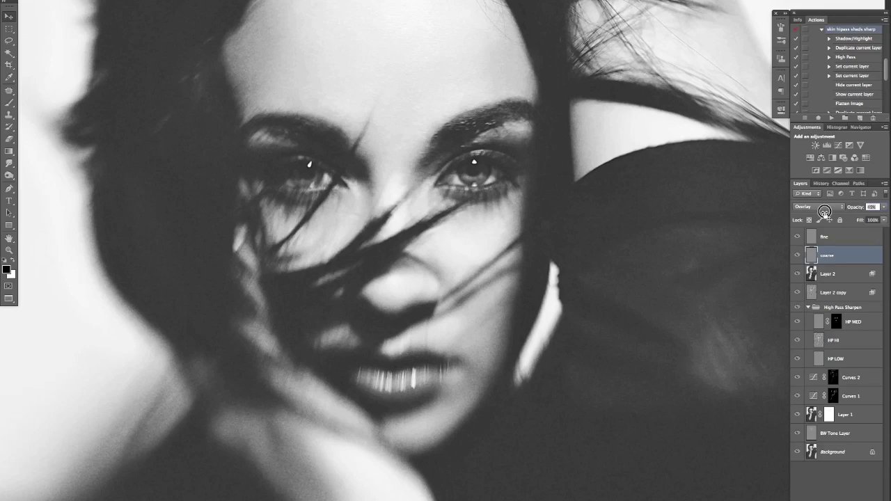
drag(824, 211, 826, 213)
click(845, 240)
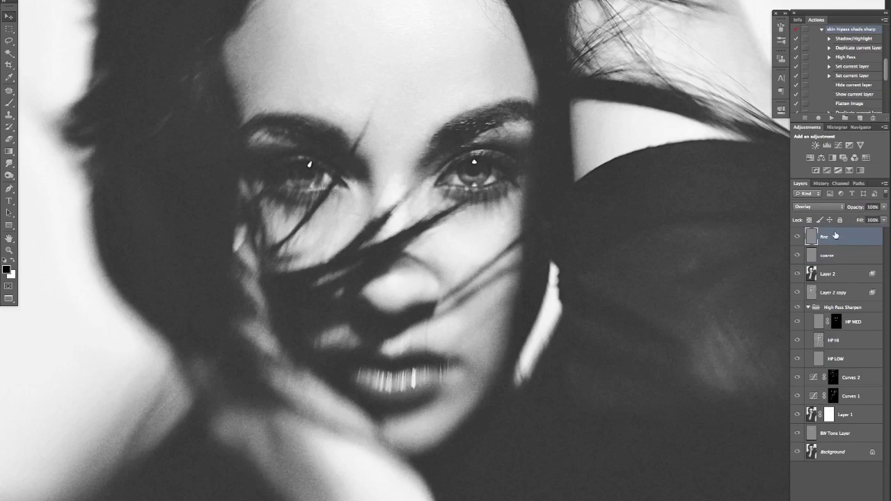
Step: Create Snapshot 2 in History and compare it against Snapshot 1
click(819, 184)
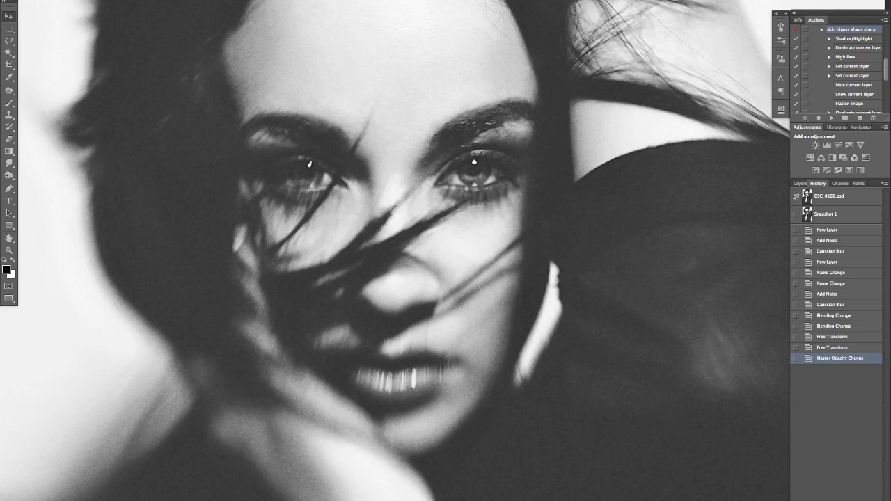
click(852, 485)
click(828, 217)
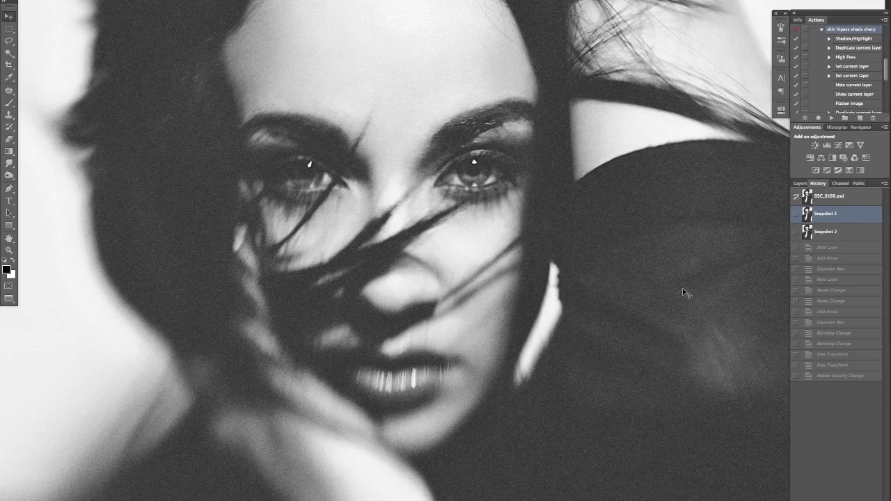
click(827, 231)
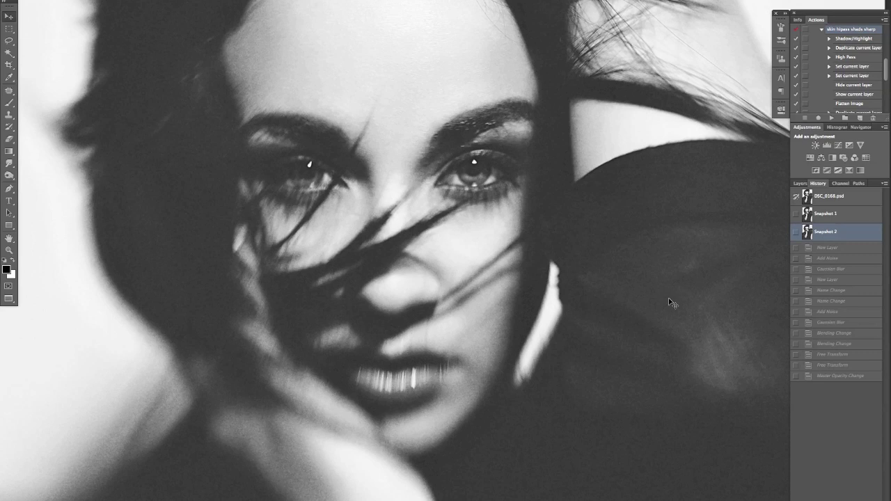
click(801, 184)
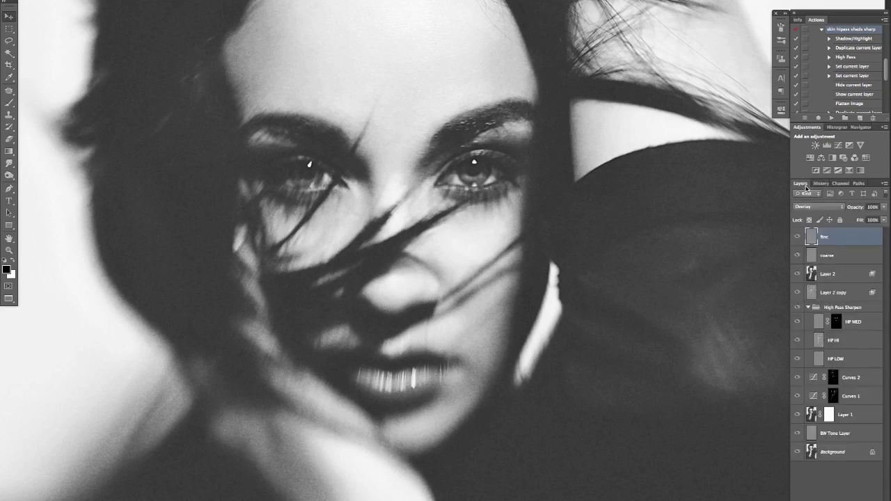